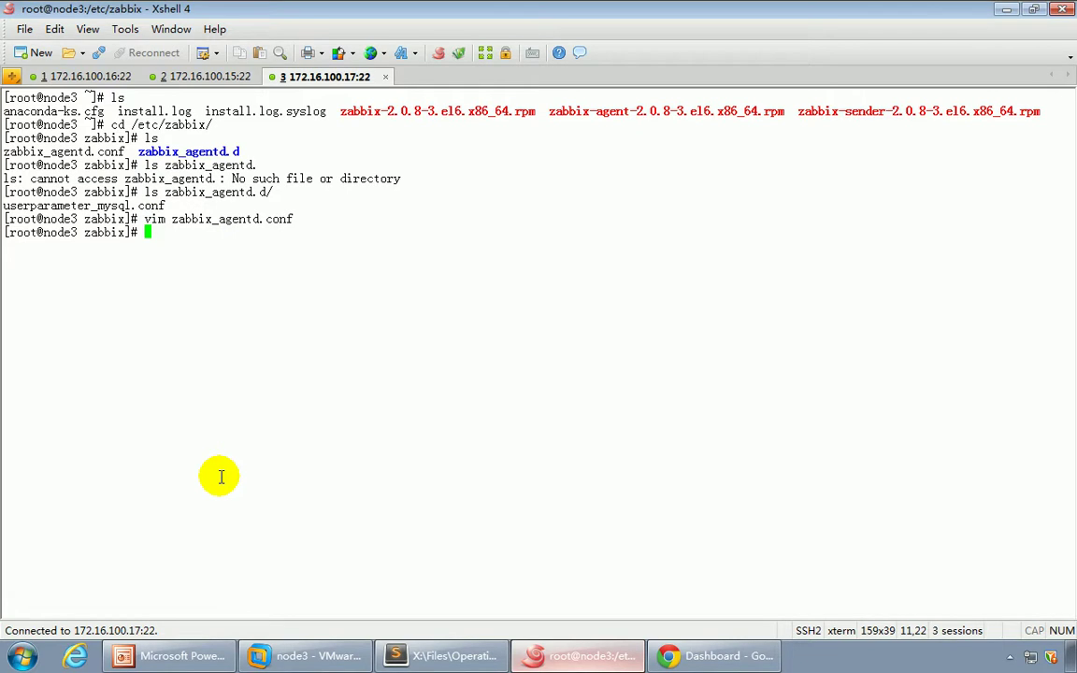
- List the init scripts in /etc/rc.d/init.d/ and start the zabbix-agent service on node3
type("ls /etc/rc.d/init.d/")
key("Return")
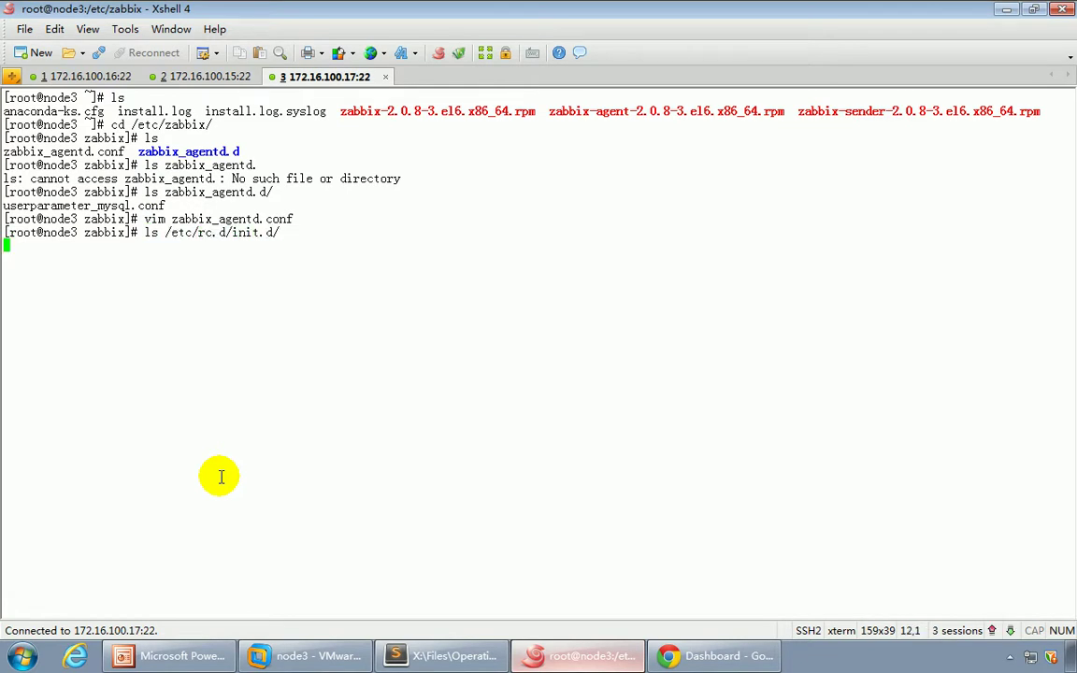
type("service za")
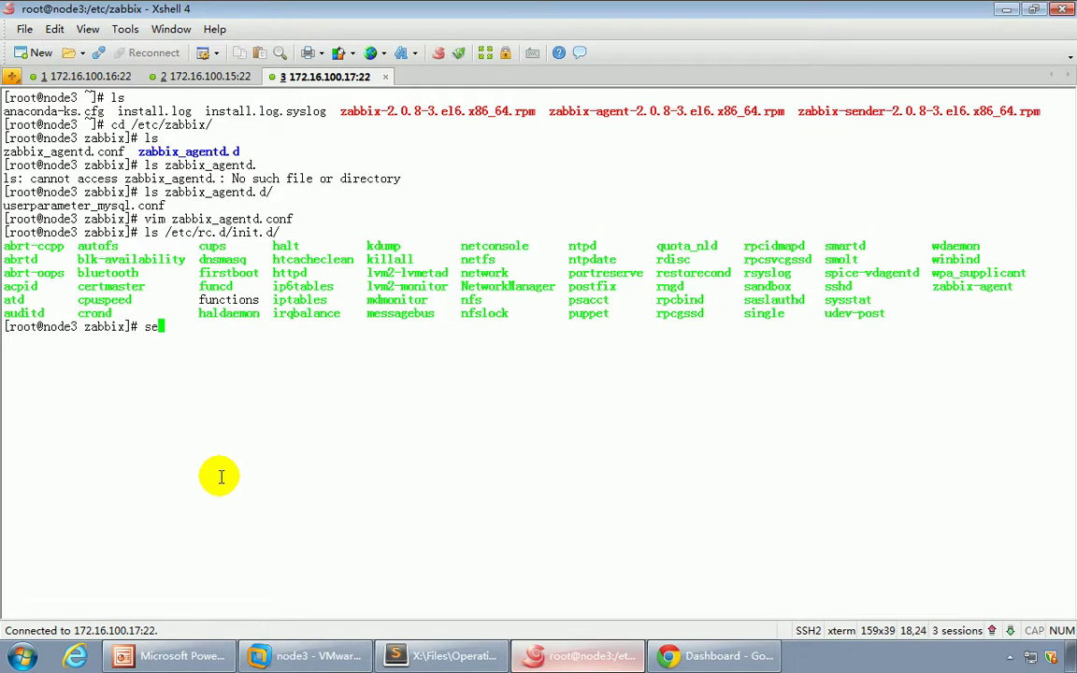
type("bbix-agent start")
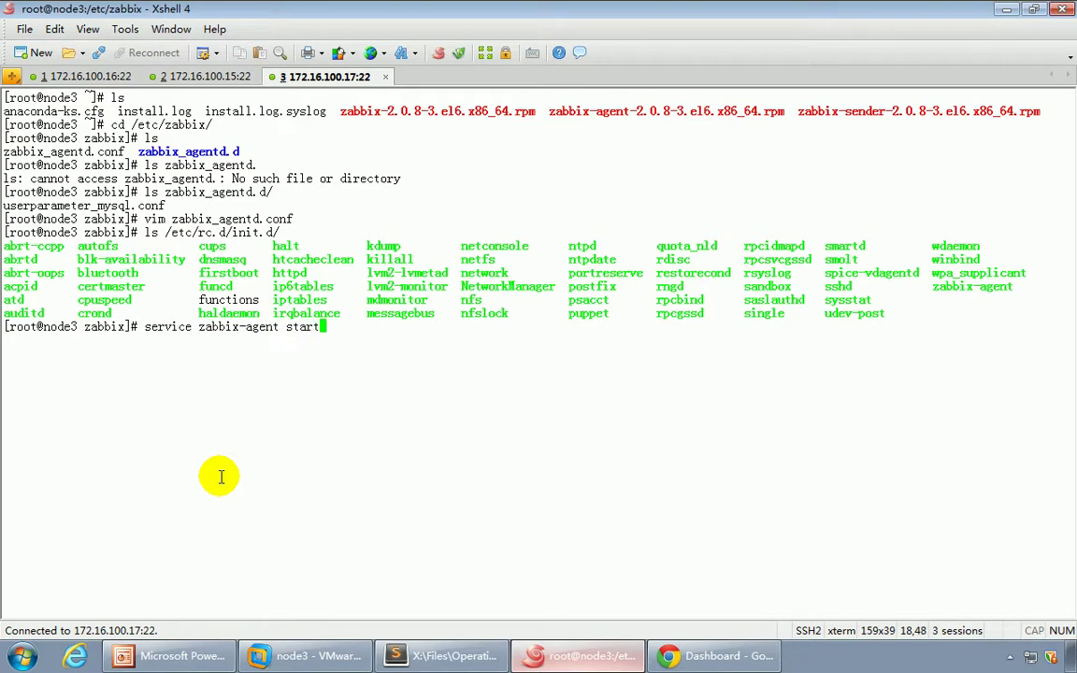
key("Return")
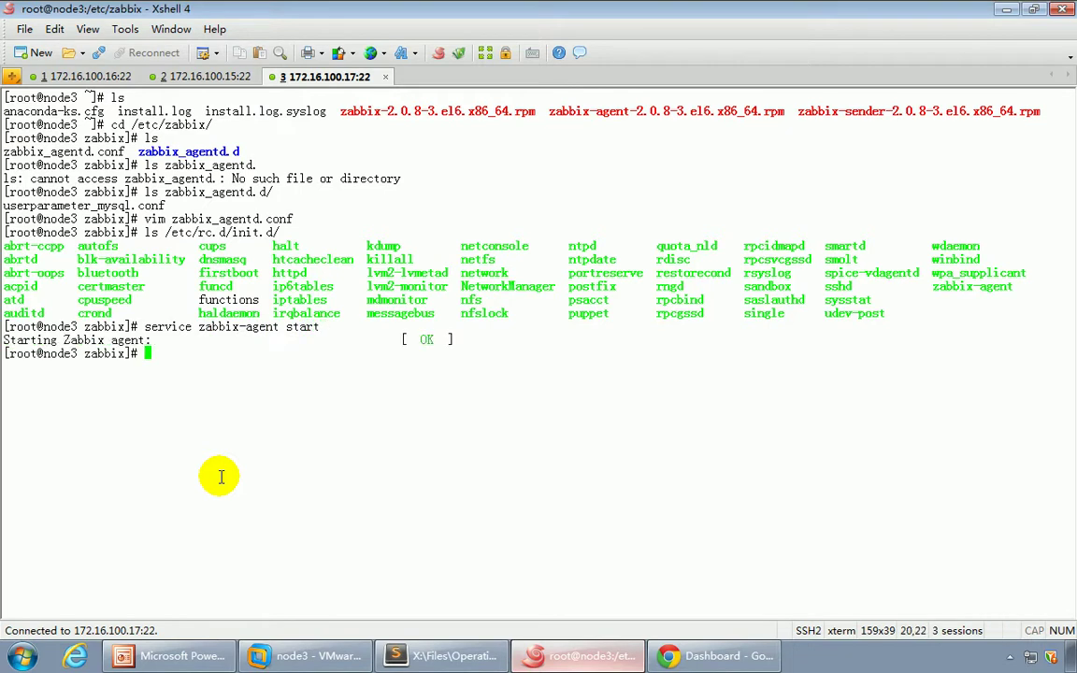
- Check the listening TCP sockets with ss -tanl and, including the owning processes, with ss -tanlp, examining the Zabbix agent's port
type("ss -tanl")
key("Return")
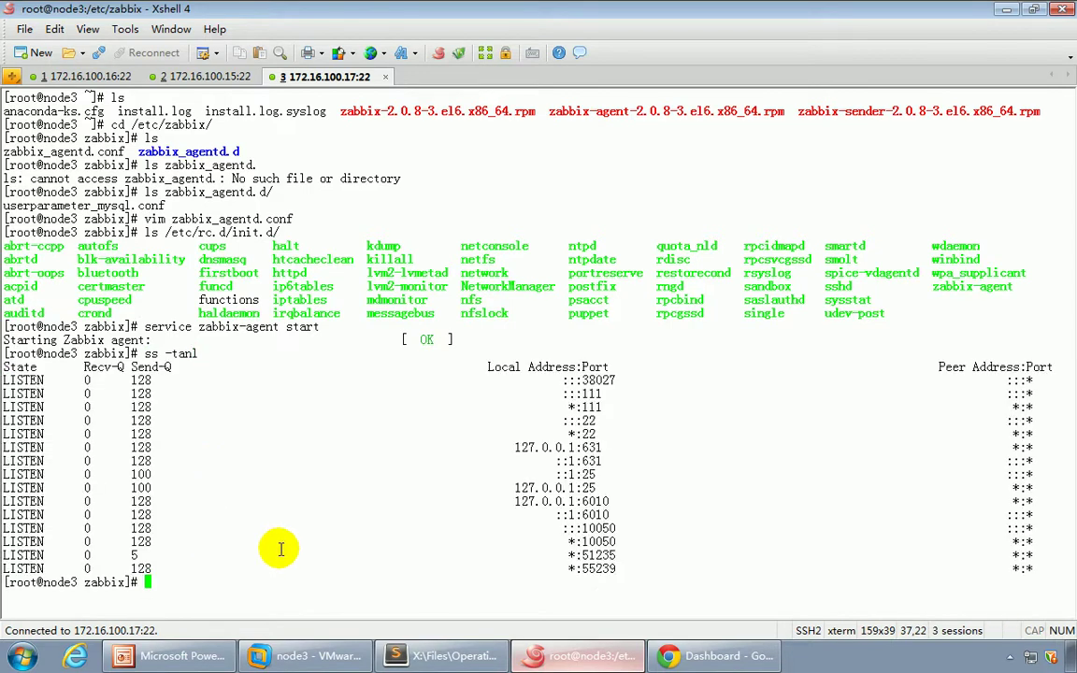
left_click_drag(637, 538, 89, 523)
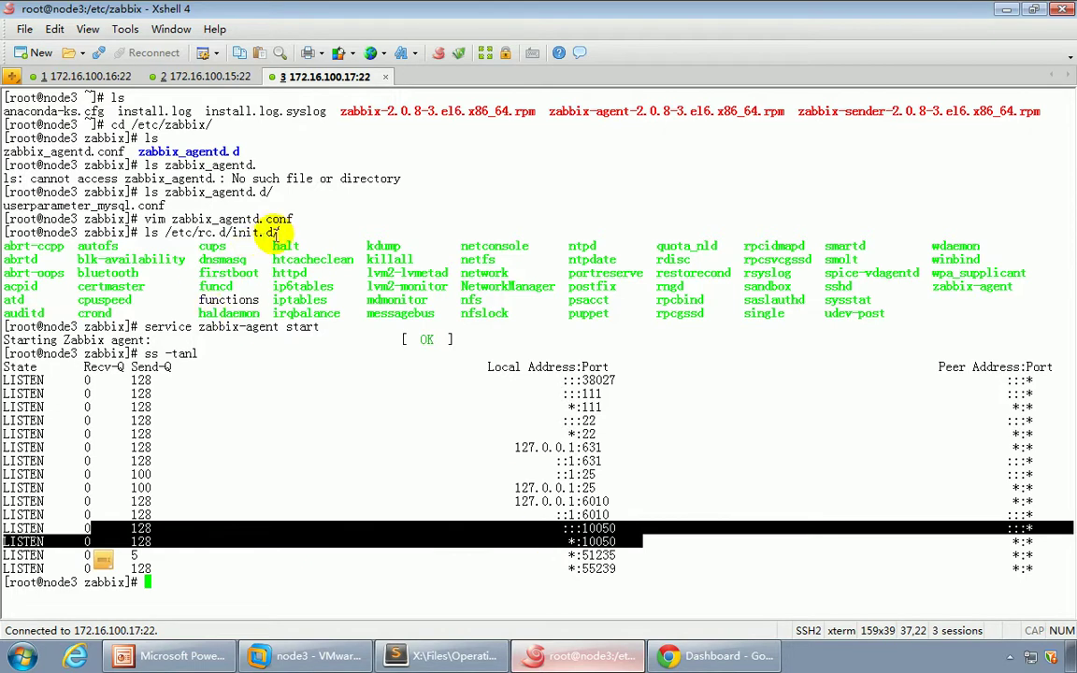
left_click_drag(199, 352, 241, 352)
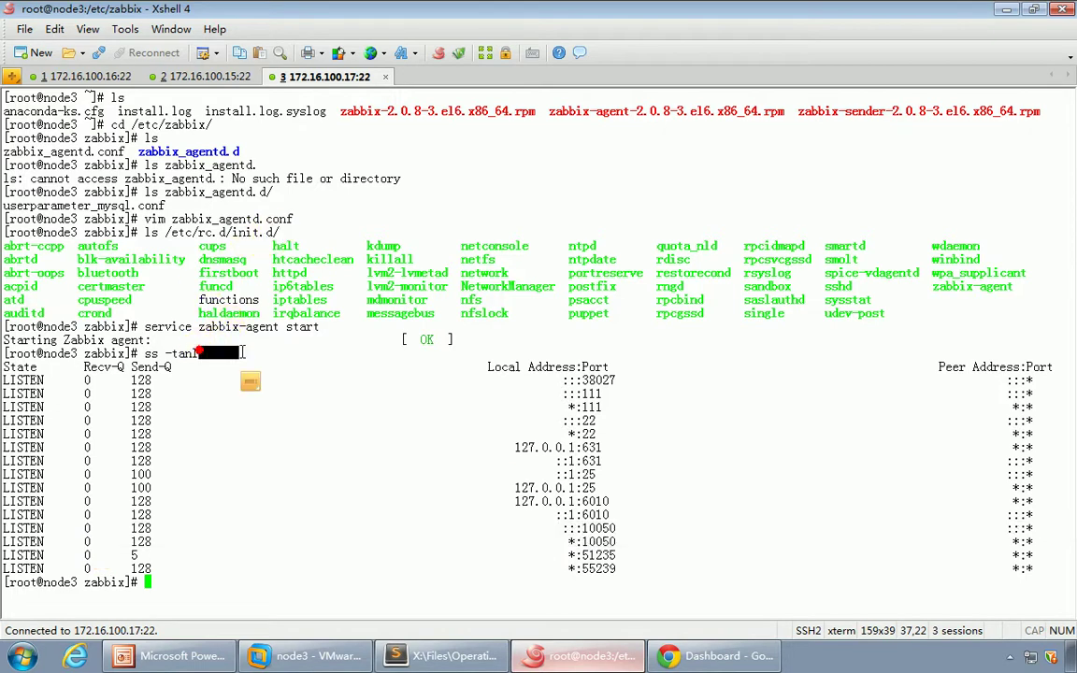
right_click(339, 373)
type("p")
key("Return")
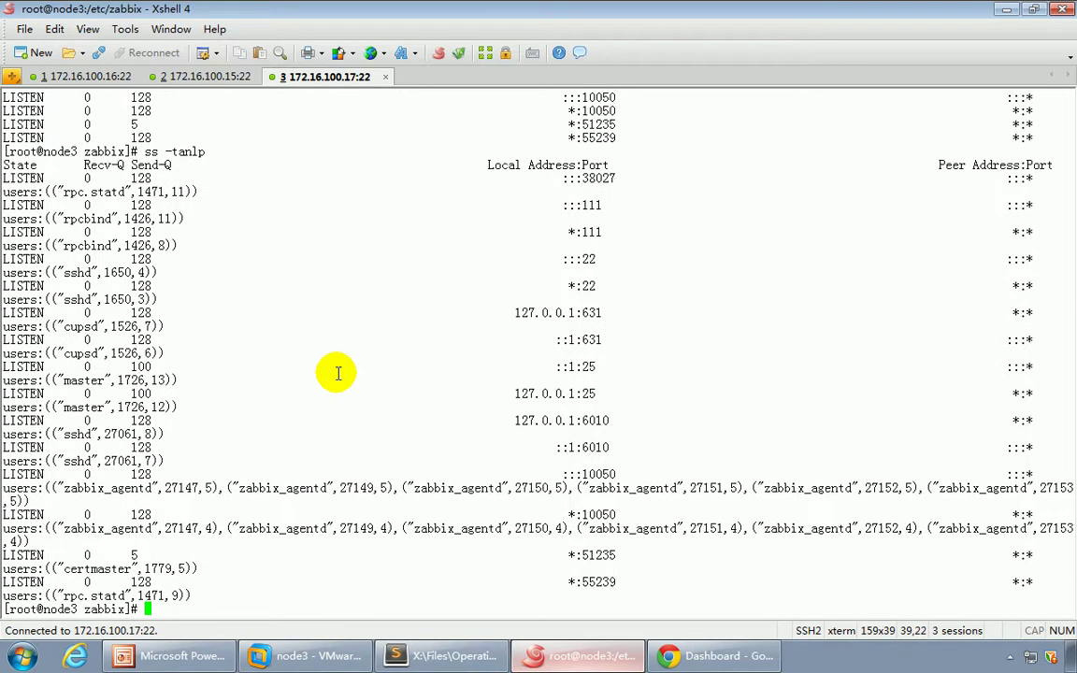
left_click_drag(556, 474, 615, 475)
- Switch to Operations.txt in Sublime Text, add the line "zabbix-agent: 10050" below the zabbix-server note, and save the file
left_click(442, 657)
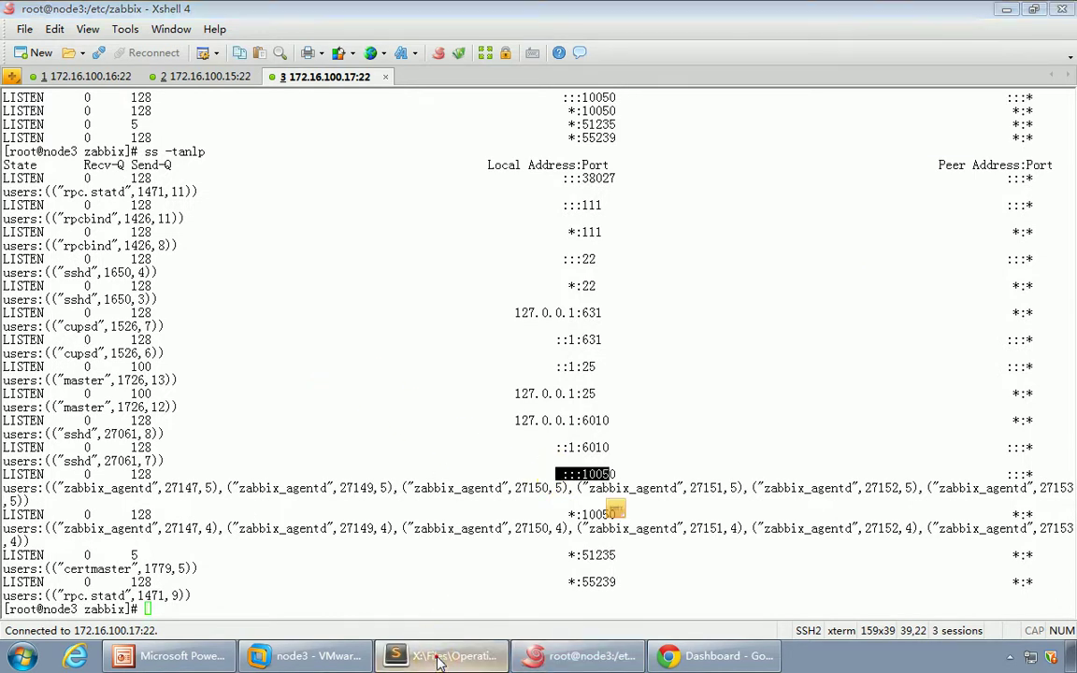
left_click(64, 159)
type("zabbix-ag")
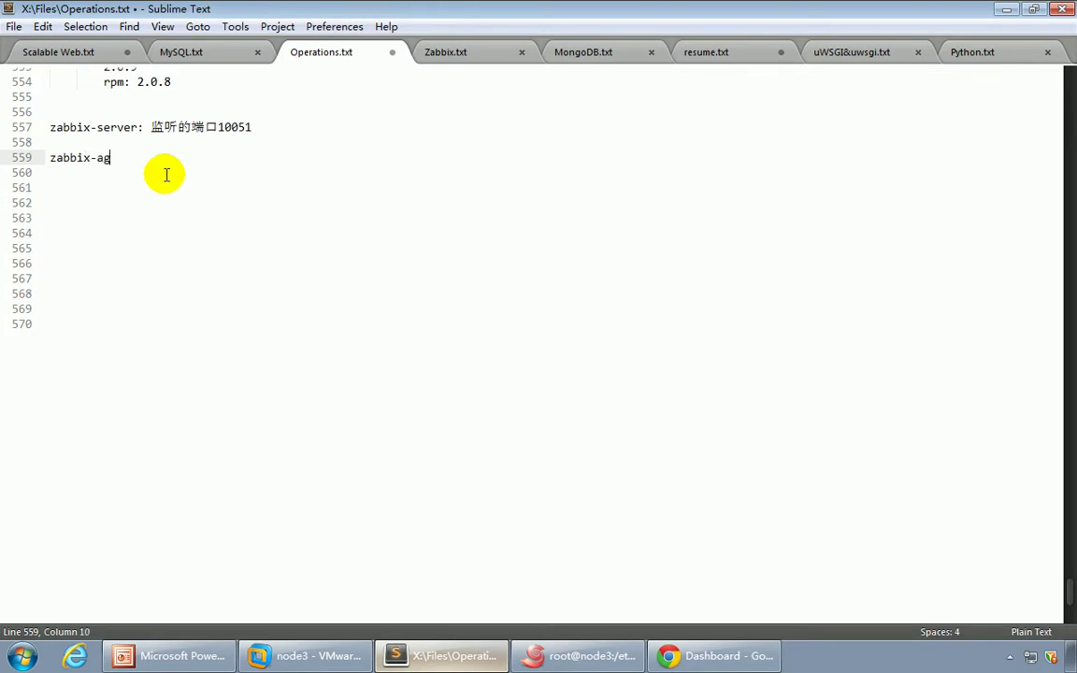
type("ent: 10050")
key("ctrl+s")
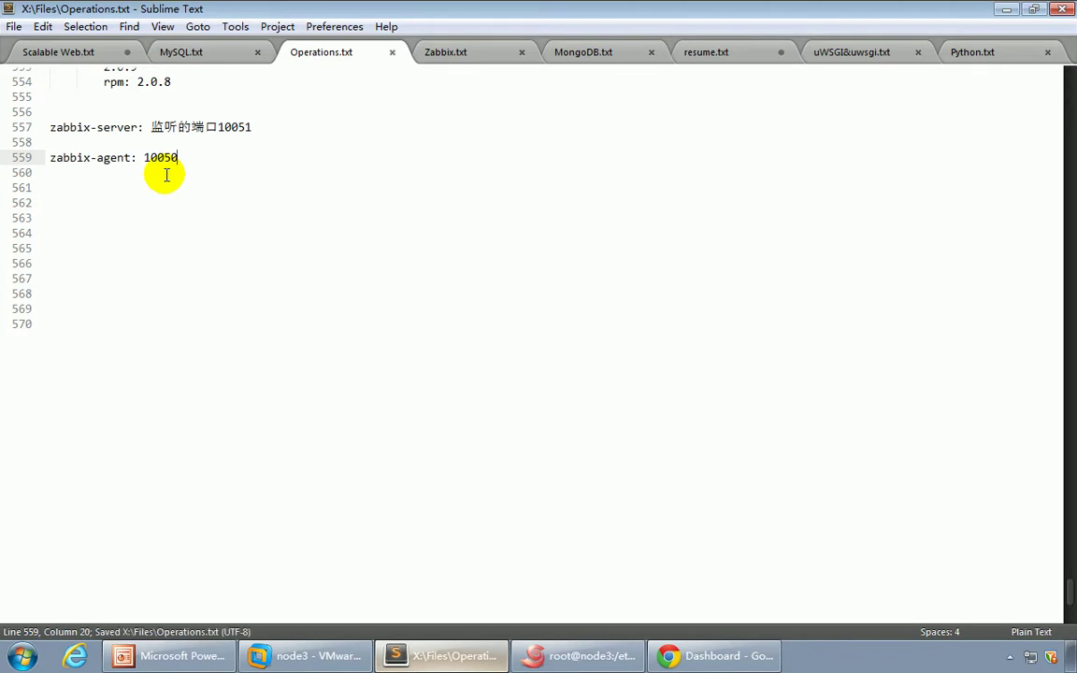
left_click(173, 215)
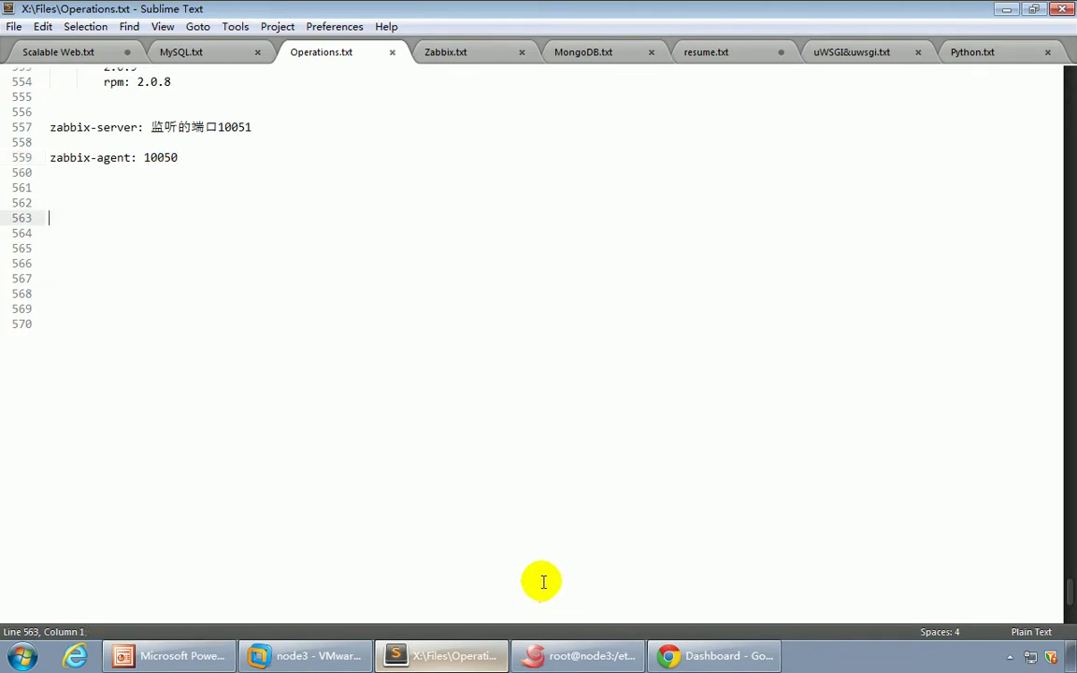
- Switch to Zabbix in Chrome and open the form for creating a new host in the hosts configuration
left_click(692, 655)
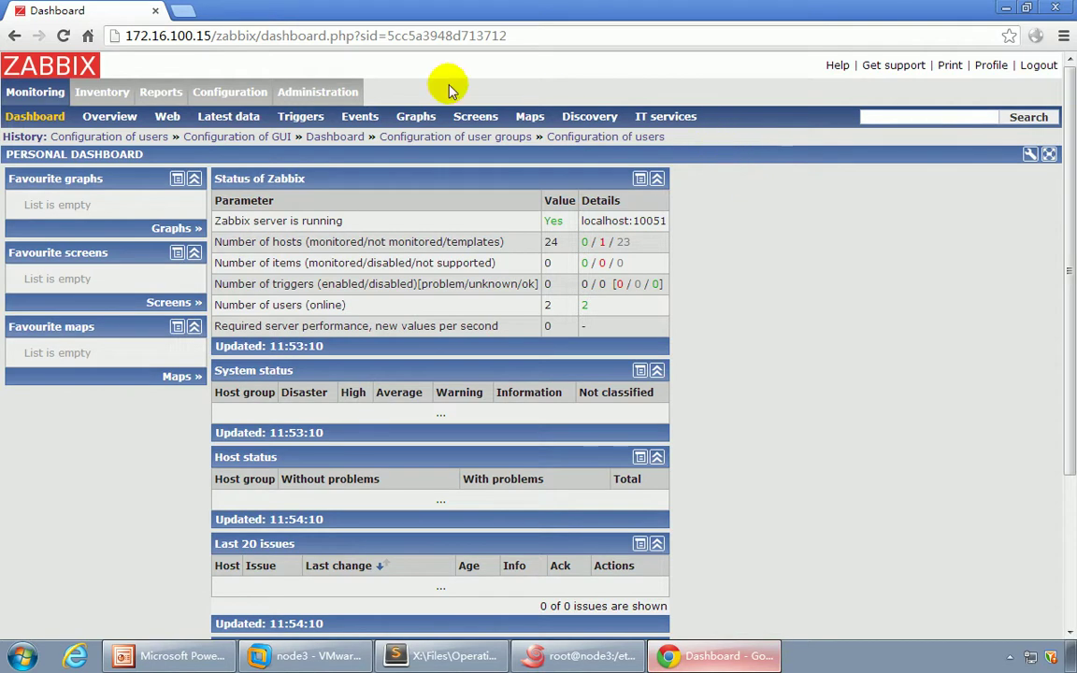
mouse_move(230, 96)
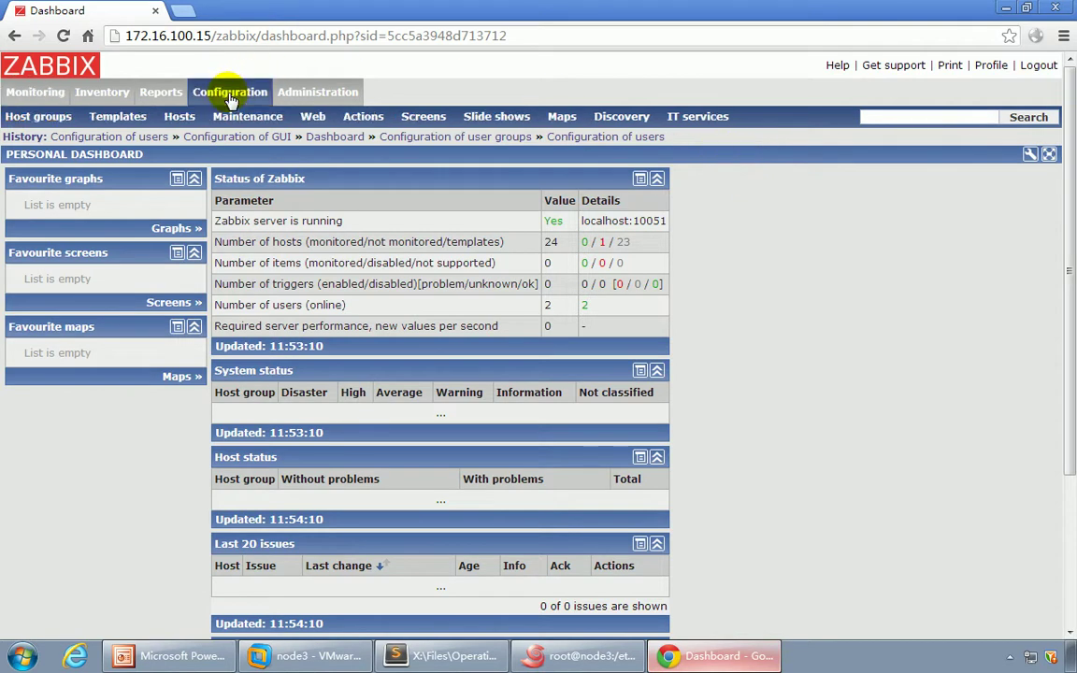
left_click(180, 121)
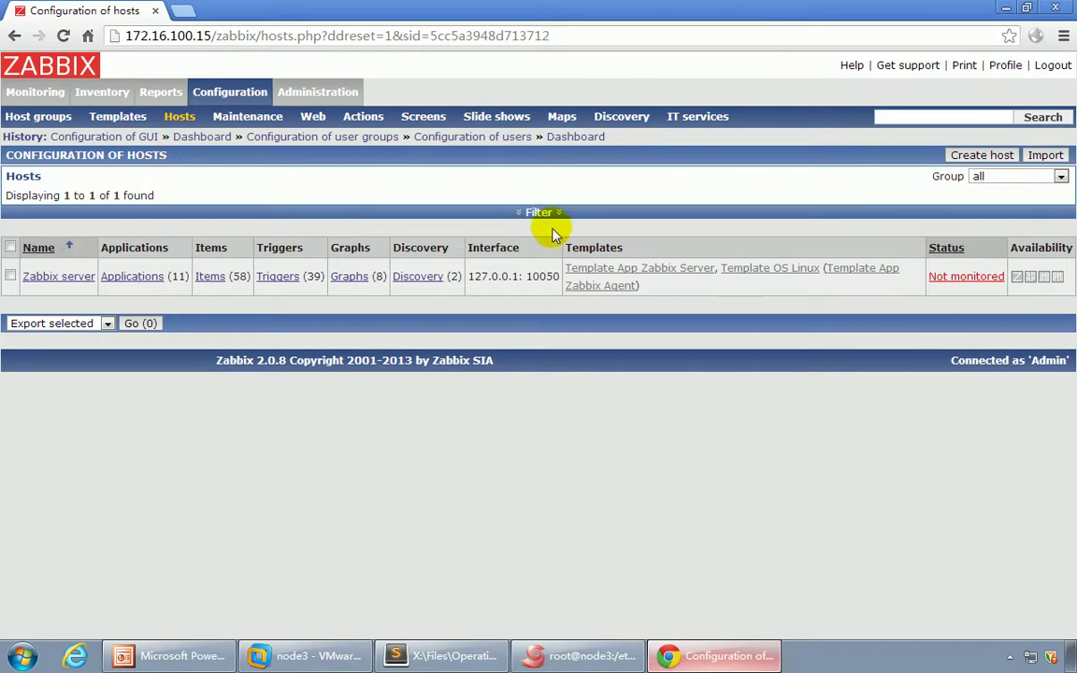
left_click(981, 156)
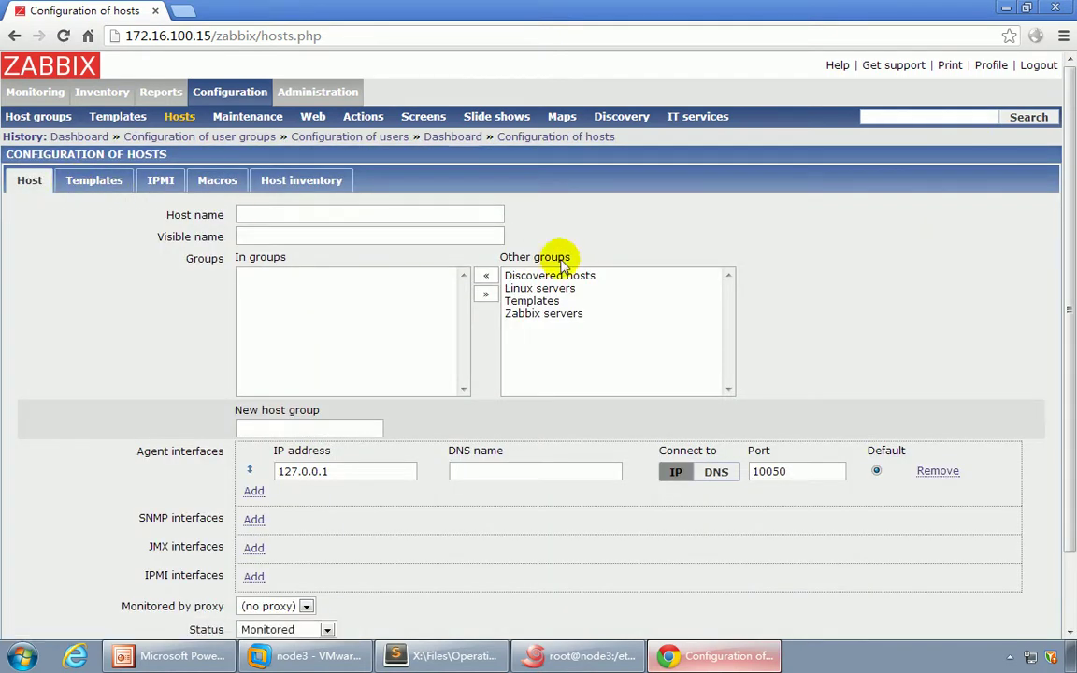
scroll(764, 276, "down", 2)
scroll(768, 281, "up", 2)
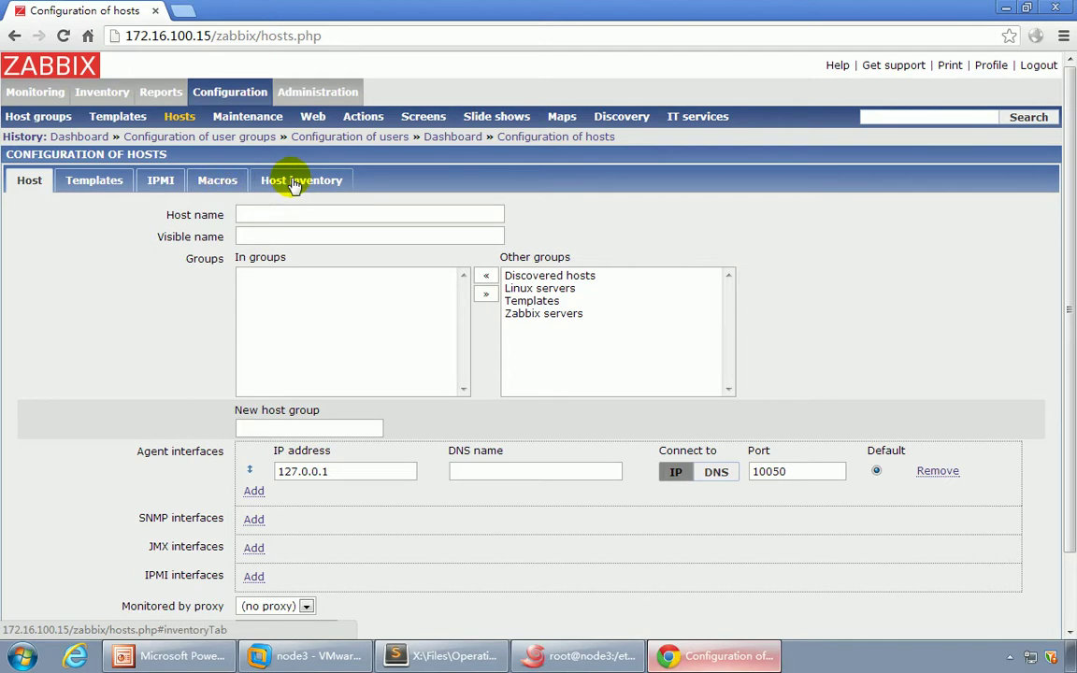
left_click(34, 179)
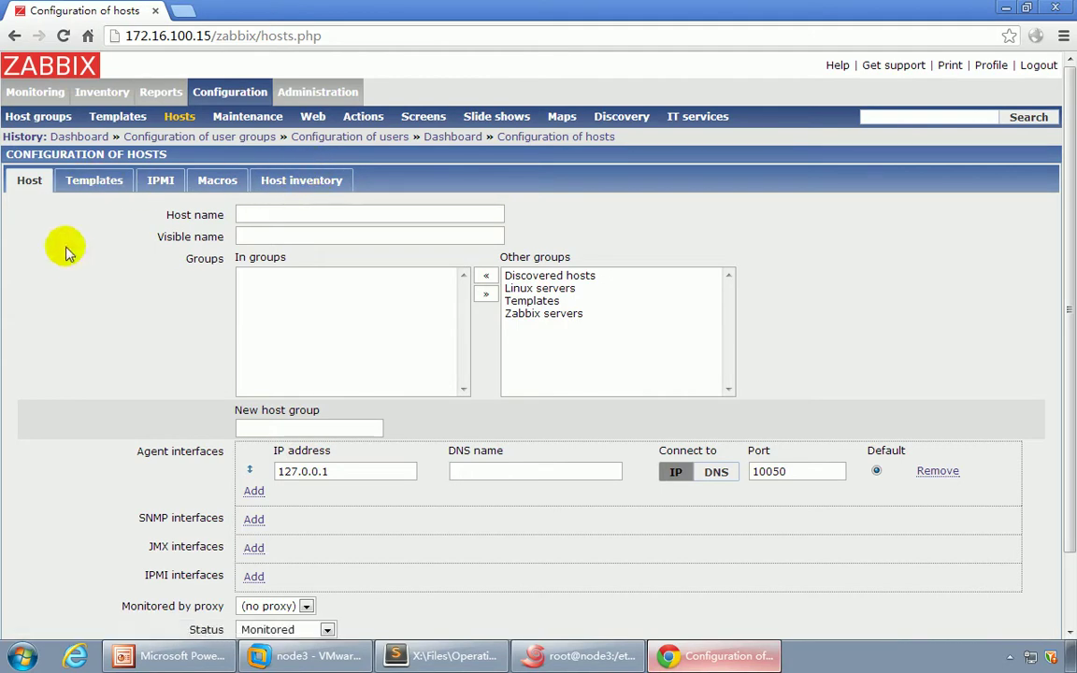
scroll(28, 271, "down", 1)
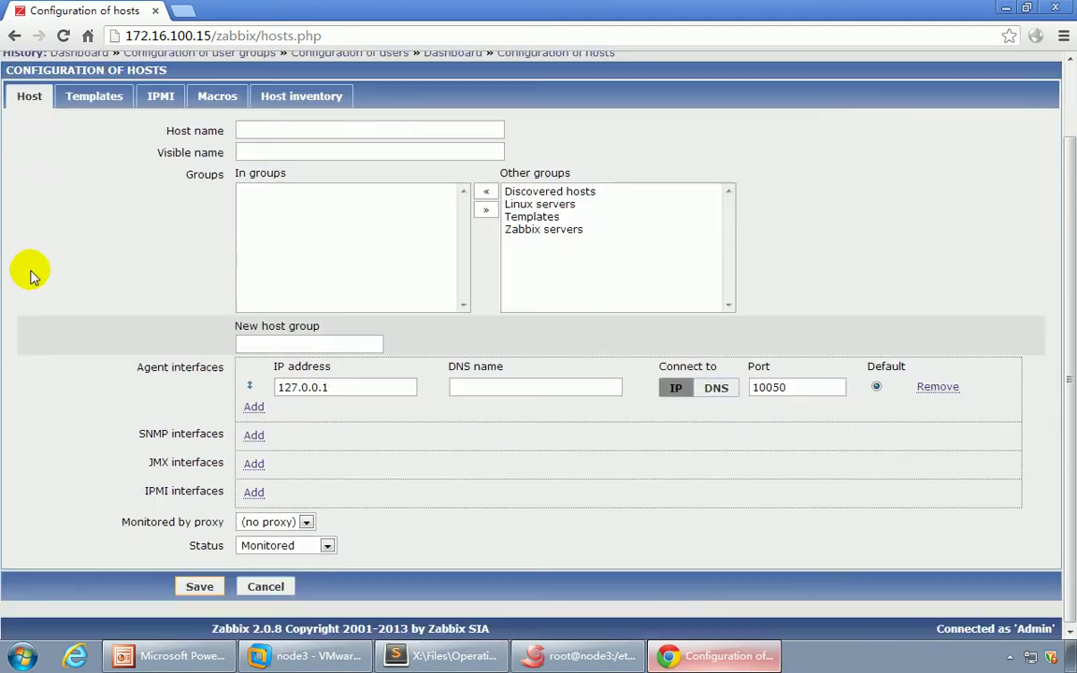
- Set the new host's host name to 172.16.100.17
left_click(253, 131)
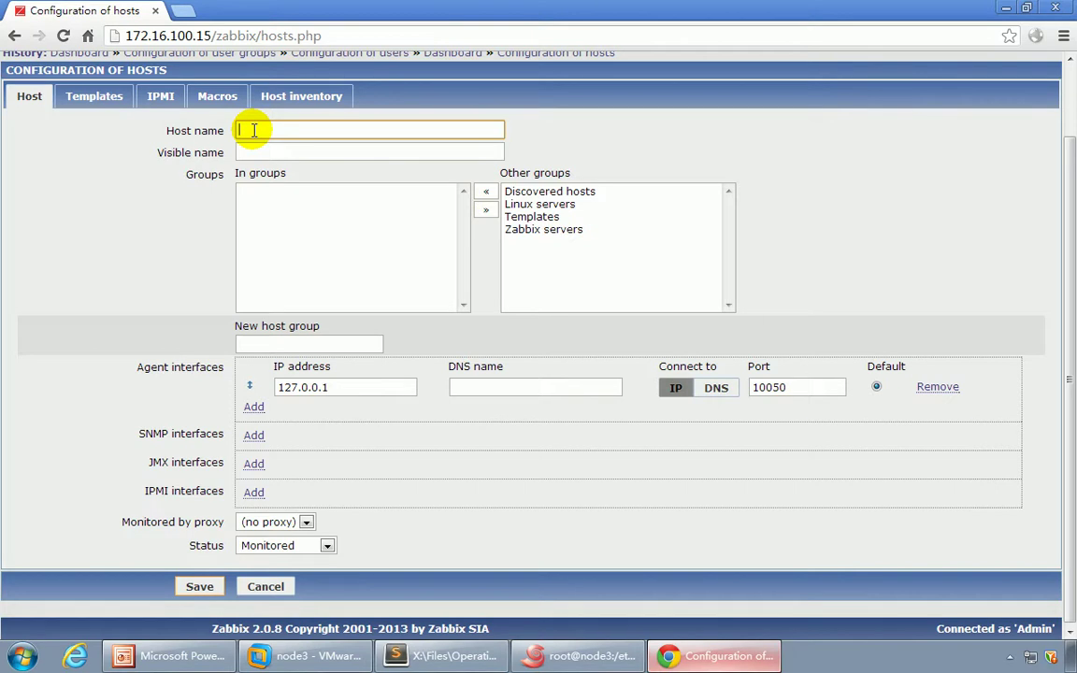
type("172")
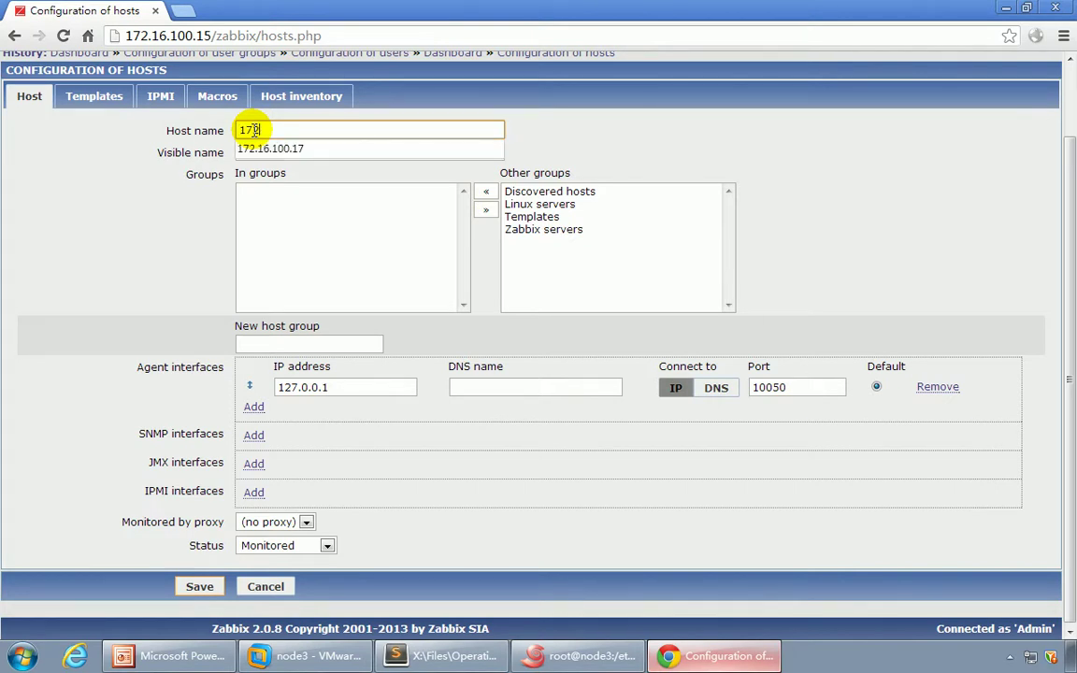
type(".16.100.17")
left_click(271, 153)
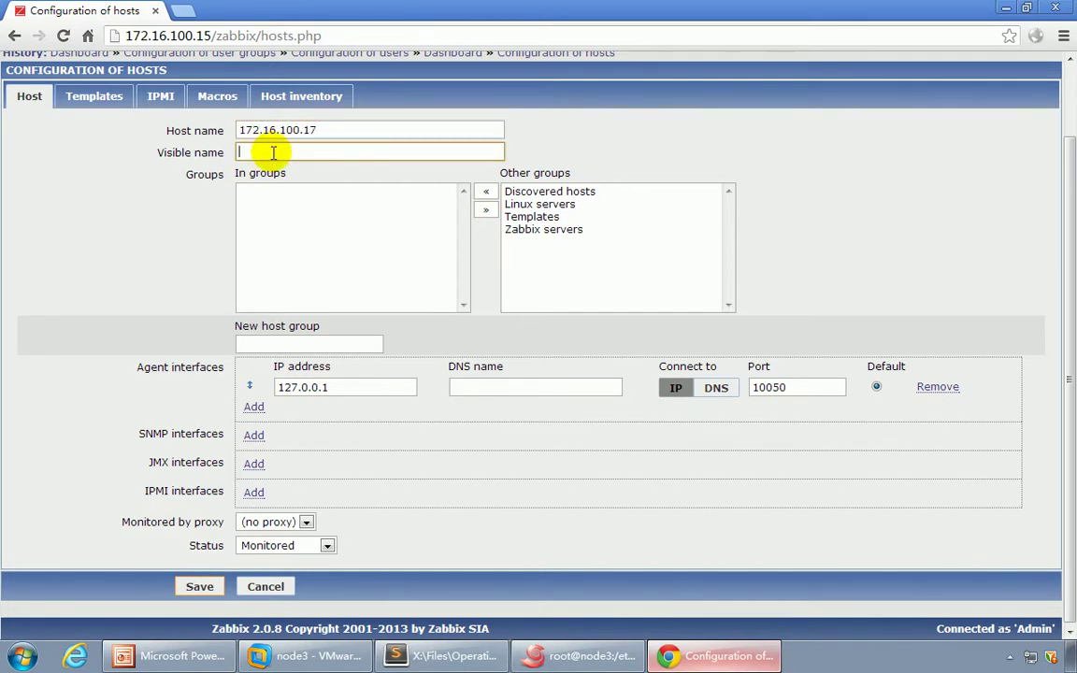
left_click(316, 130)
left_click(285, 153)
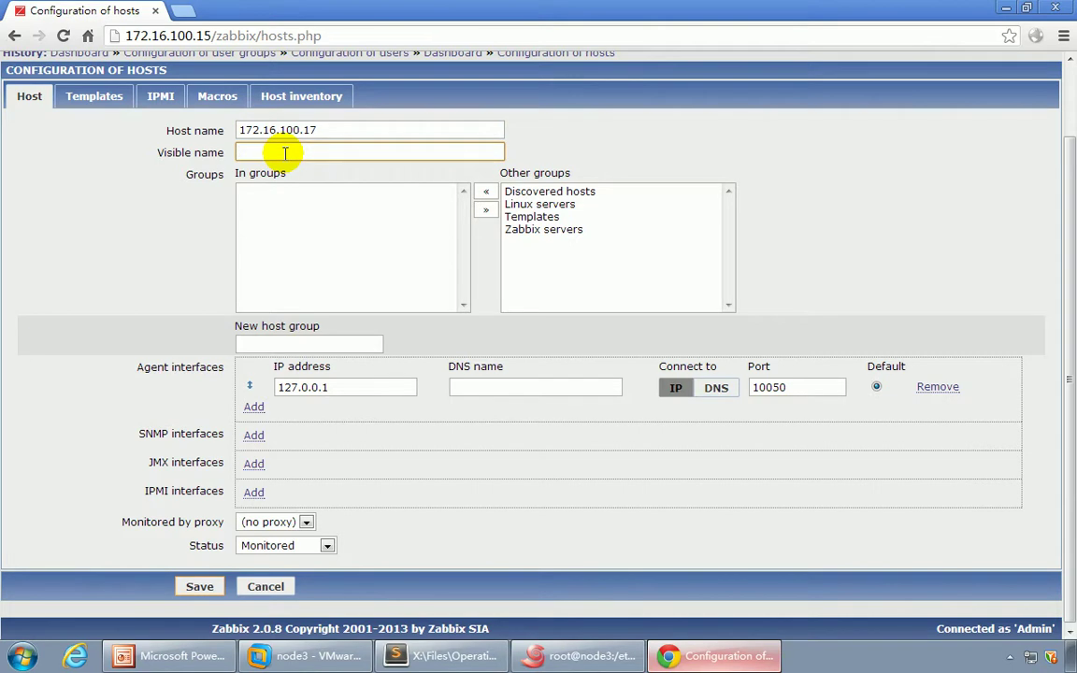
left_click_drag(317, 131, 204, 135)
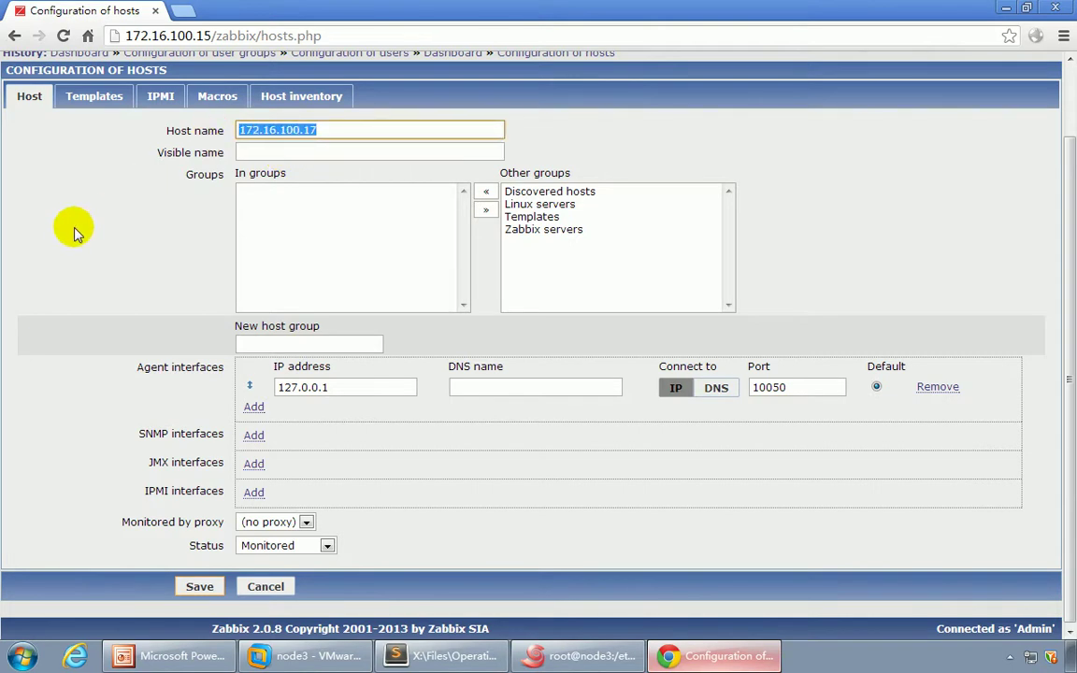
- Set the new host's visible name to node3.magedu.com
left_click(249, 153)
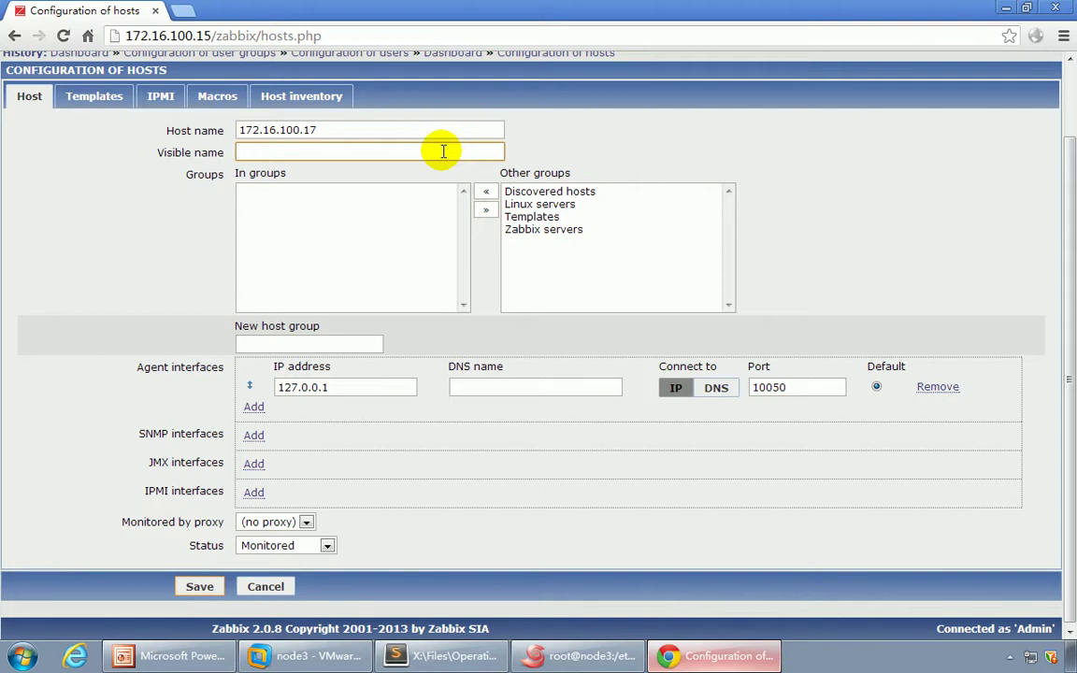
type("n")
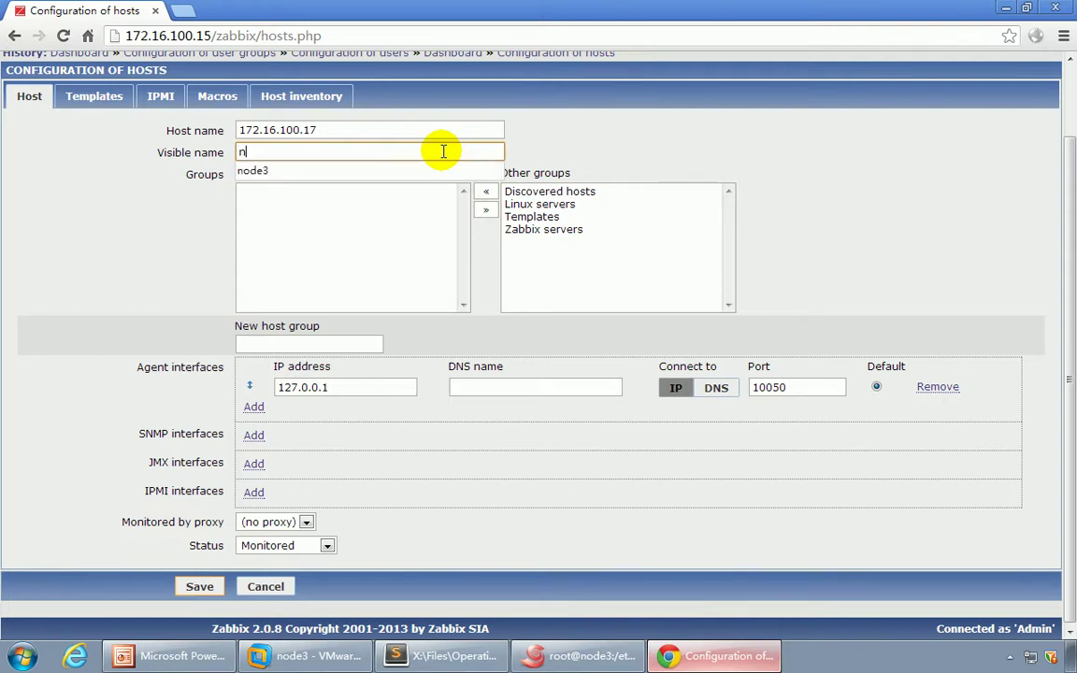
type("ode3.magedu.com")
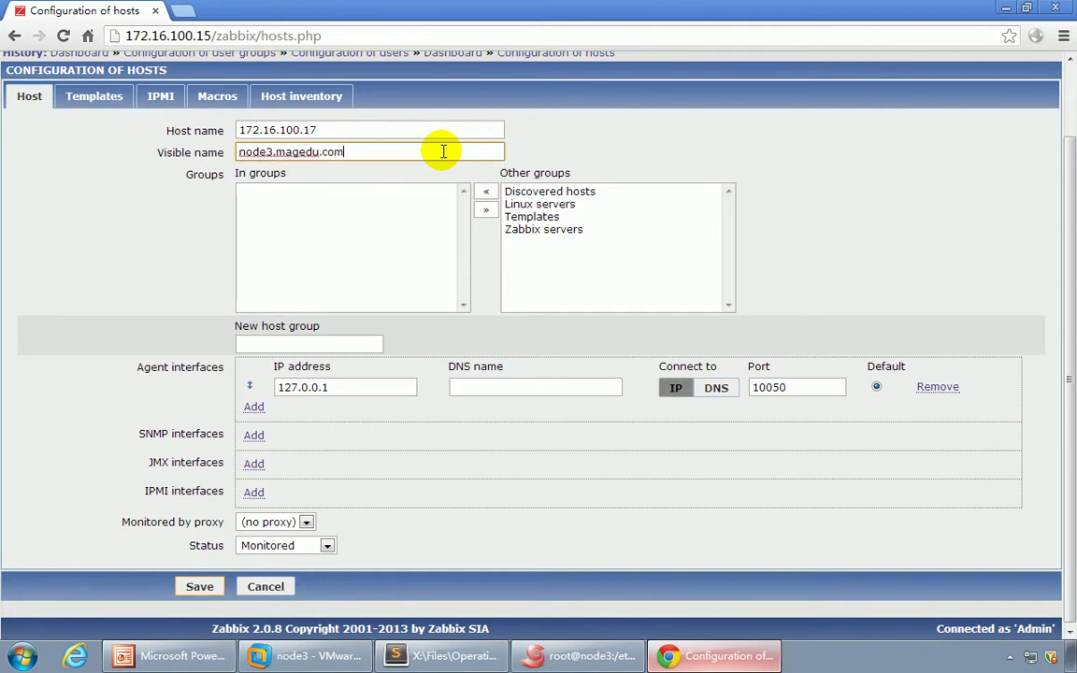
left_click(171, 189)
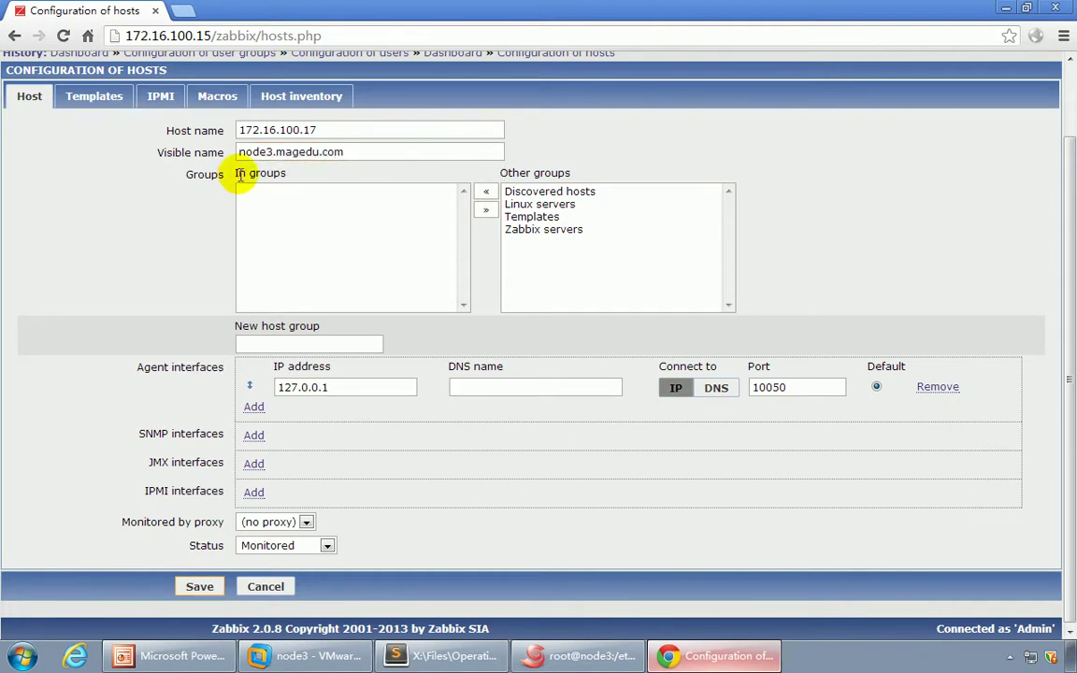
left_click_drag(243, 172, 282, 173)
left_click(353, 153)
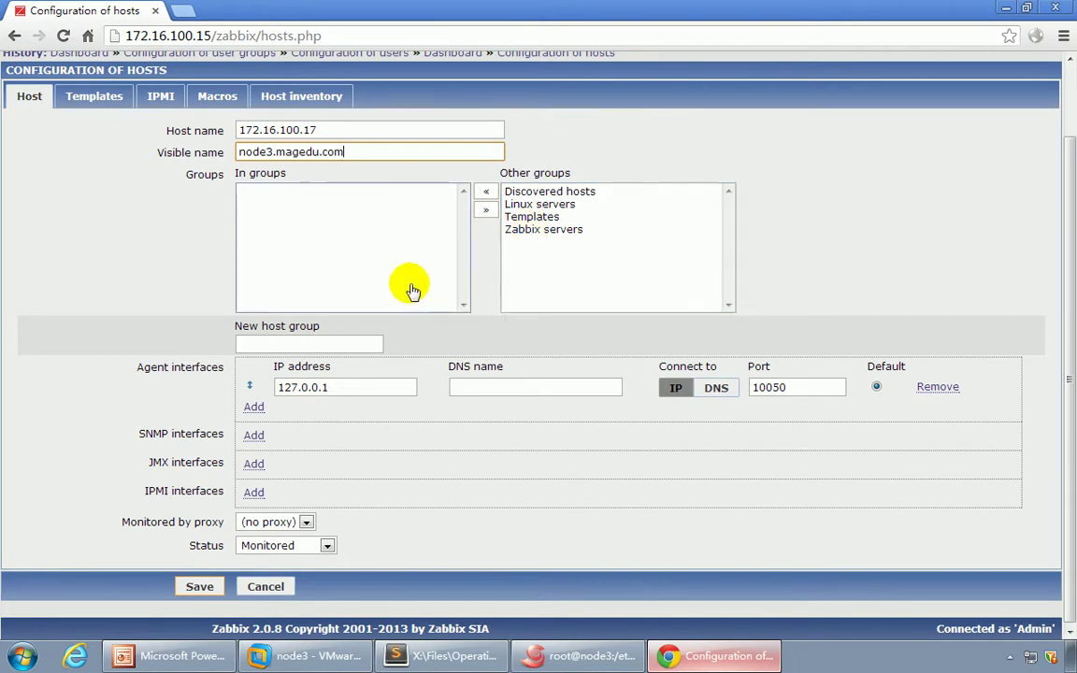
- Enter Test Servers as the new host group for this host
left_click(259, 343)
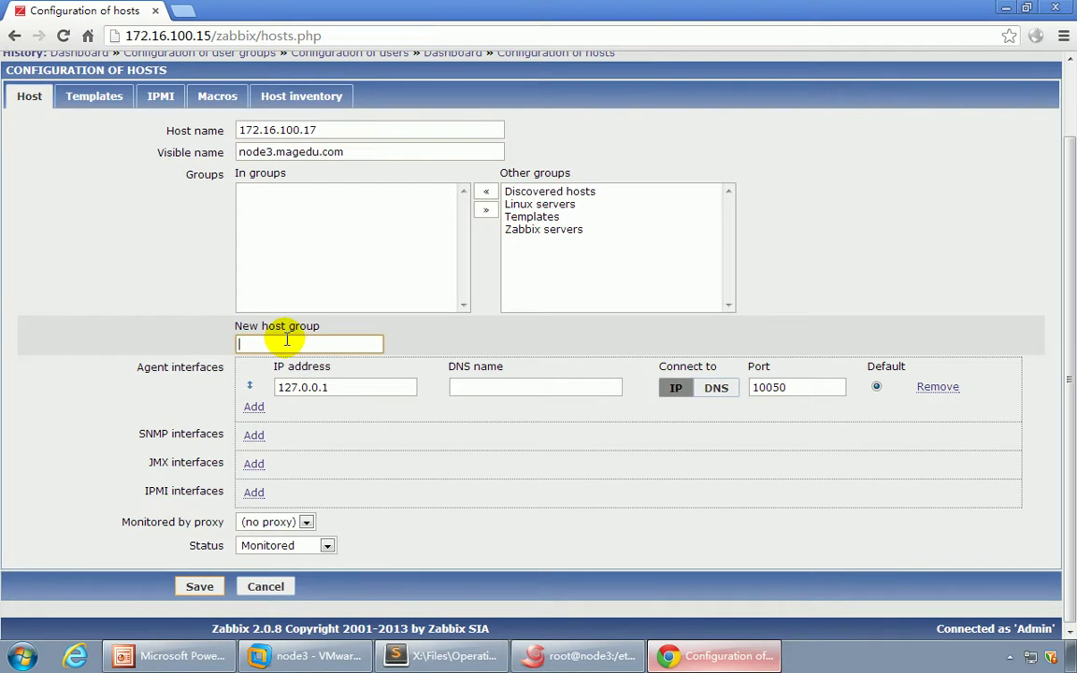
type("Test")
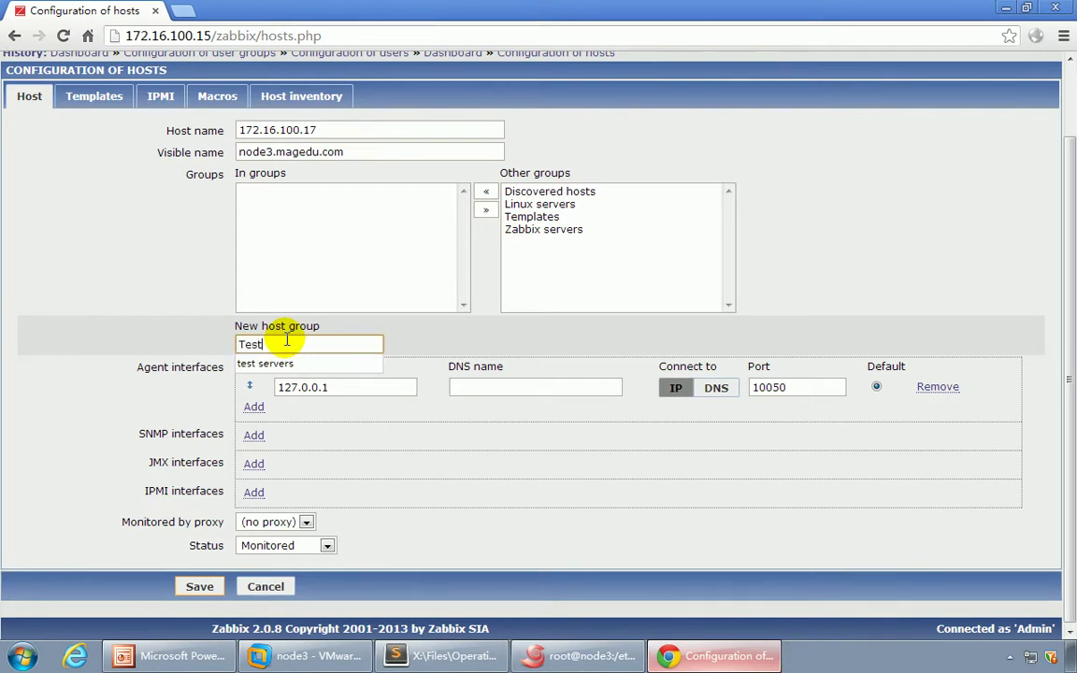
type(" Servers")
left_click(203, 333)
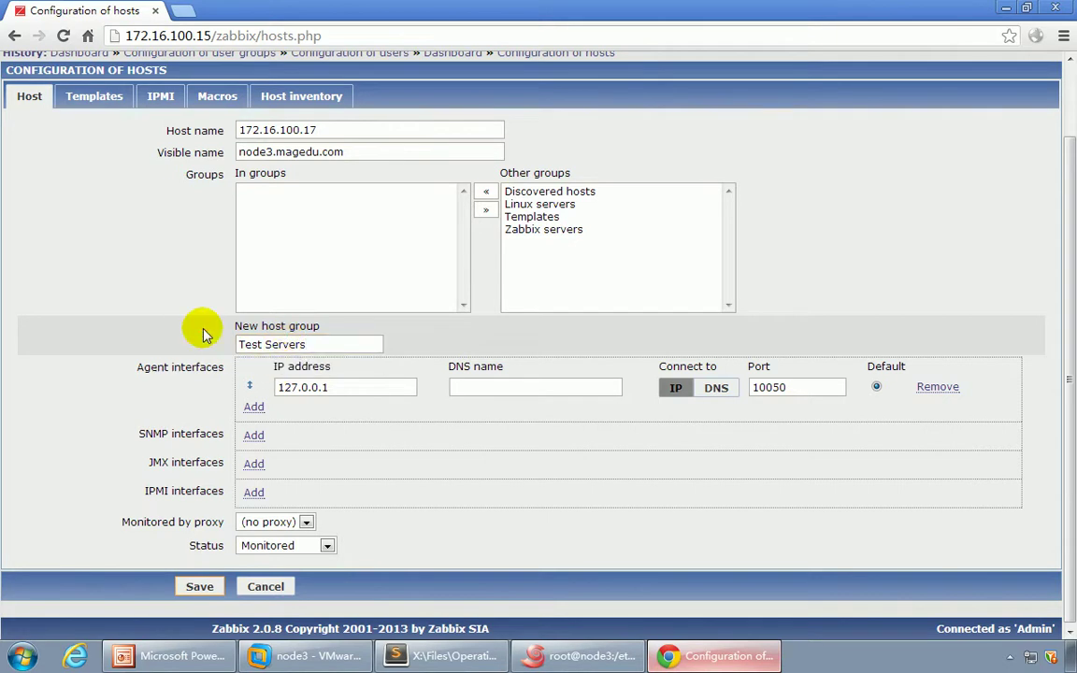
- Set the agent interface's IP address to 172.16.100.17
scroll(203, 332, "down", 1)
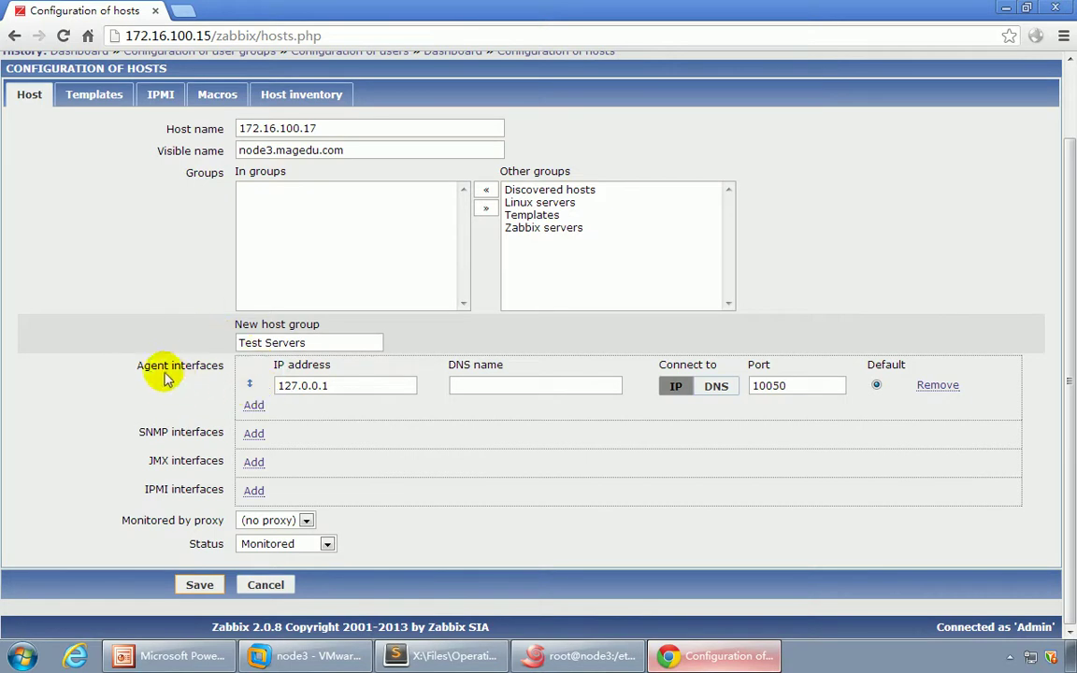
left_click(134, 365)
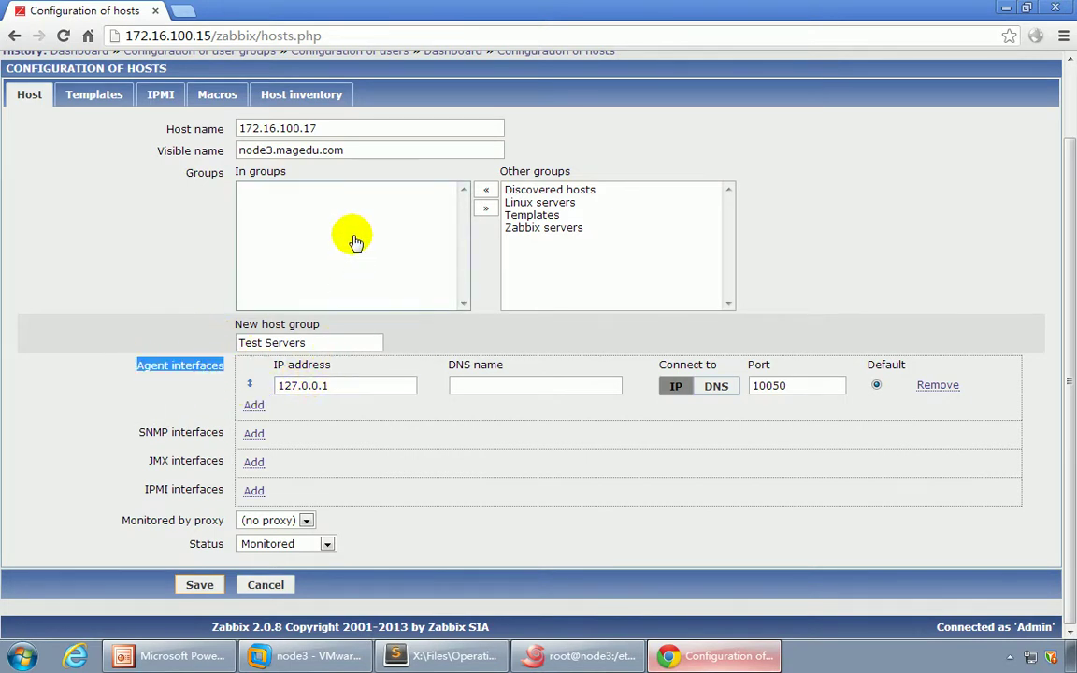
left_click(337, 385)
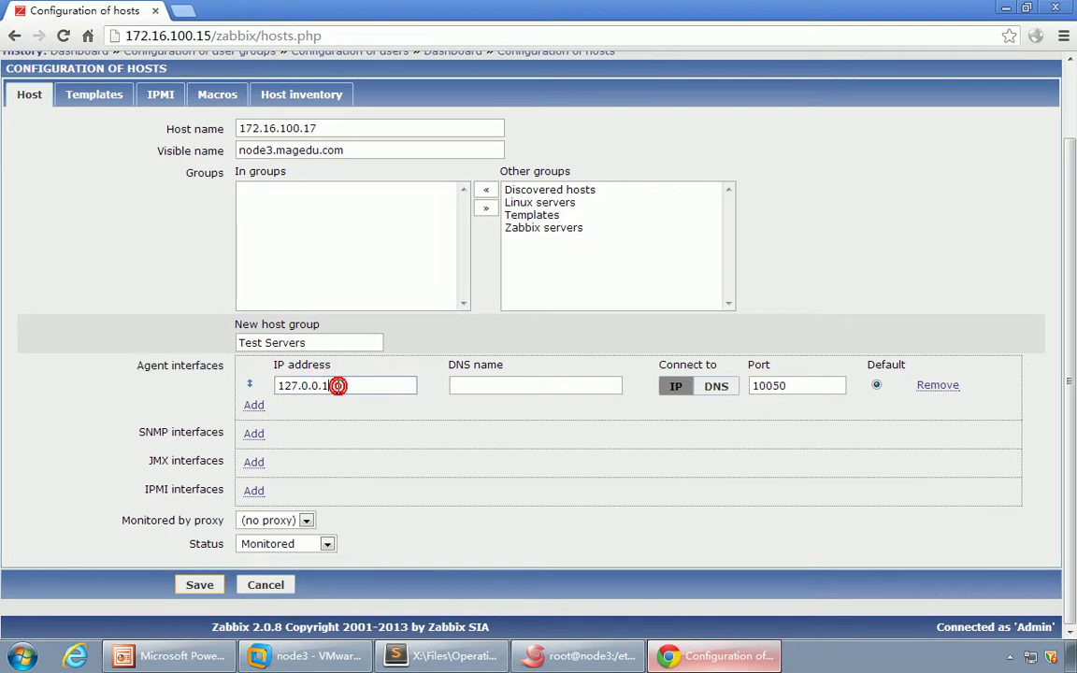
left_click_drag(338, 385, 271, 385)
type("172")
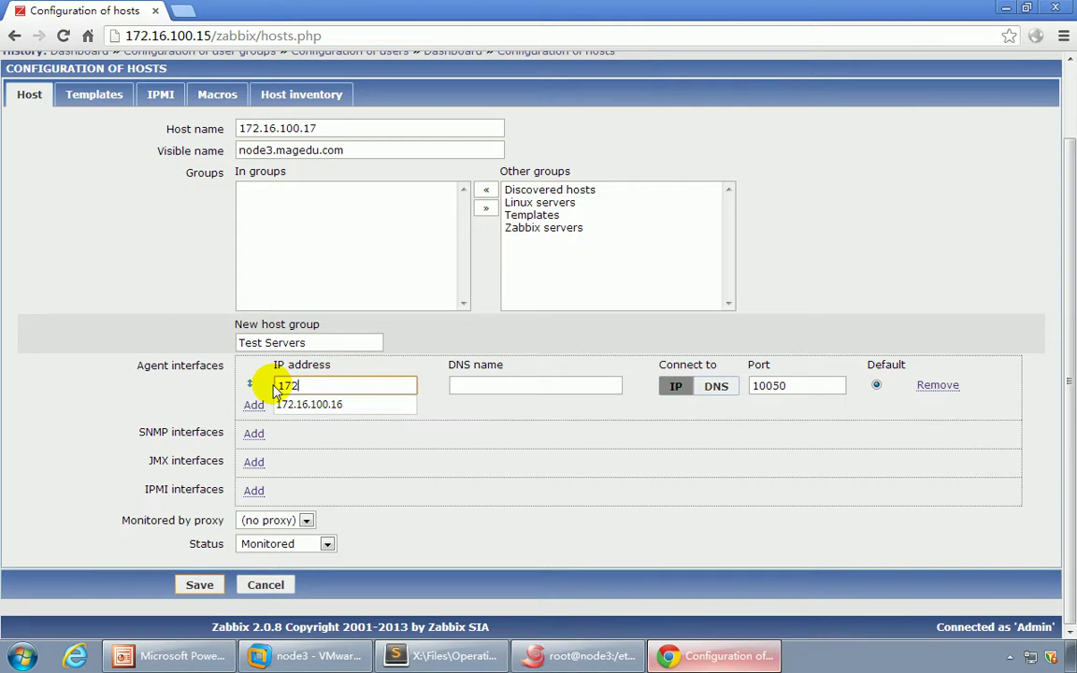
type(".16.100.17")
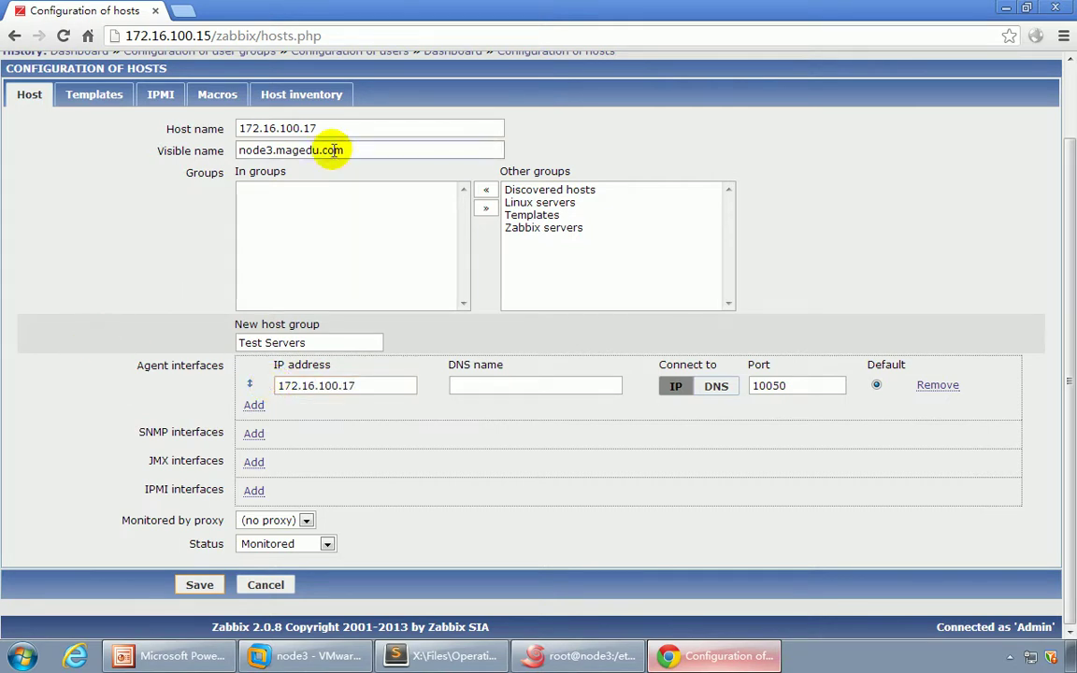
- Compare the host name with the agent interface's IP address and check the DNS name field
left_click_drag(327, 128, 233, 128)
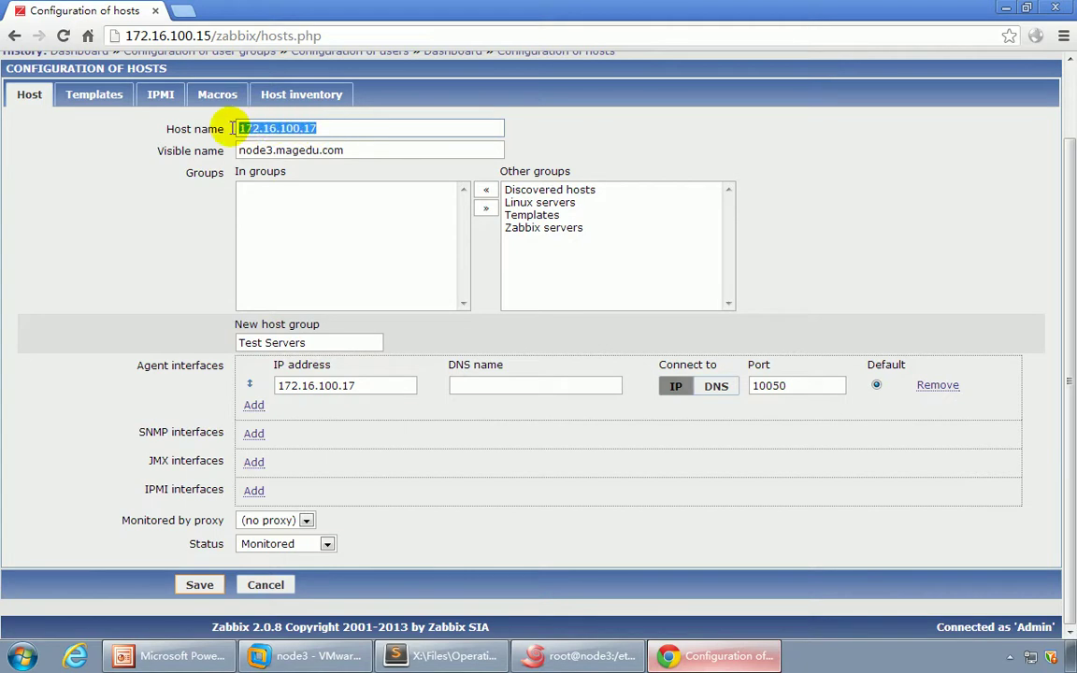
left_click(356, 383)
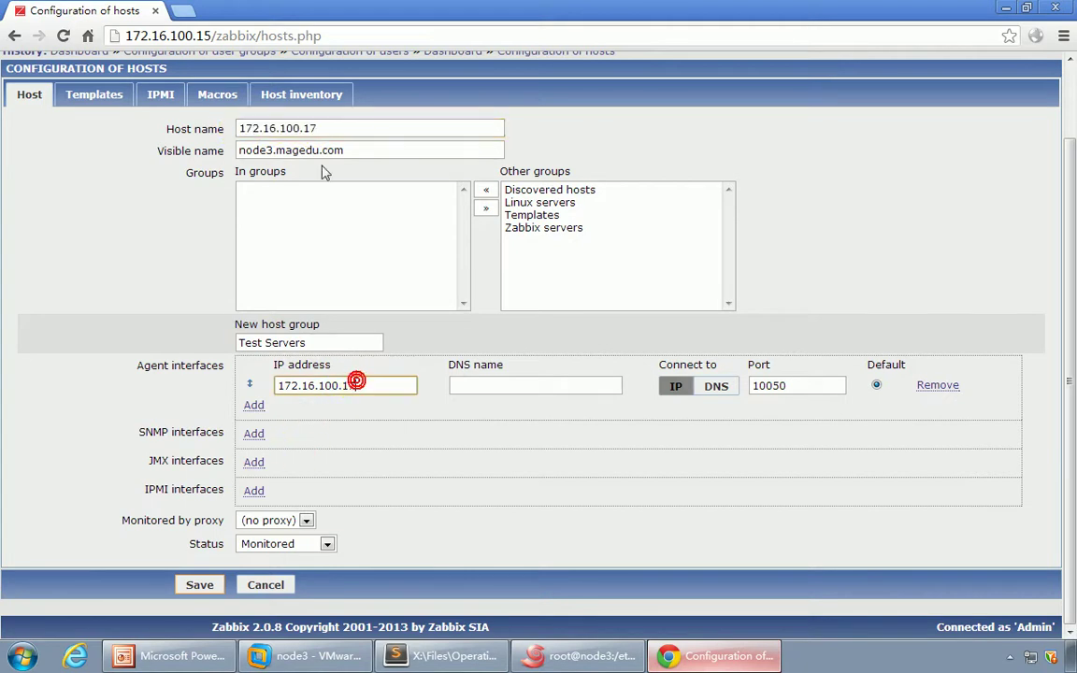
left_click(319, 127)
left_click(364, 383)
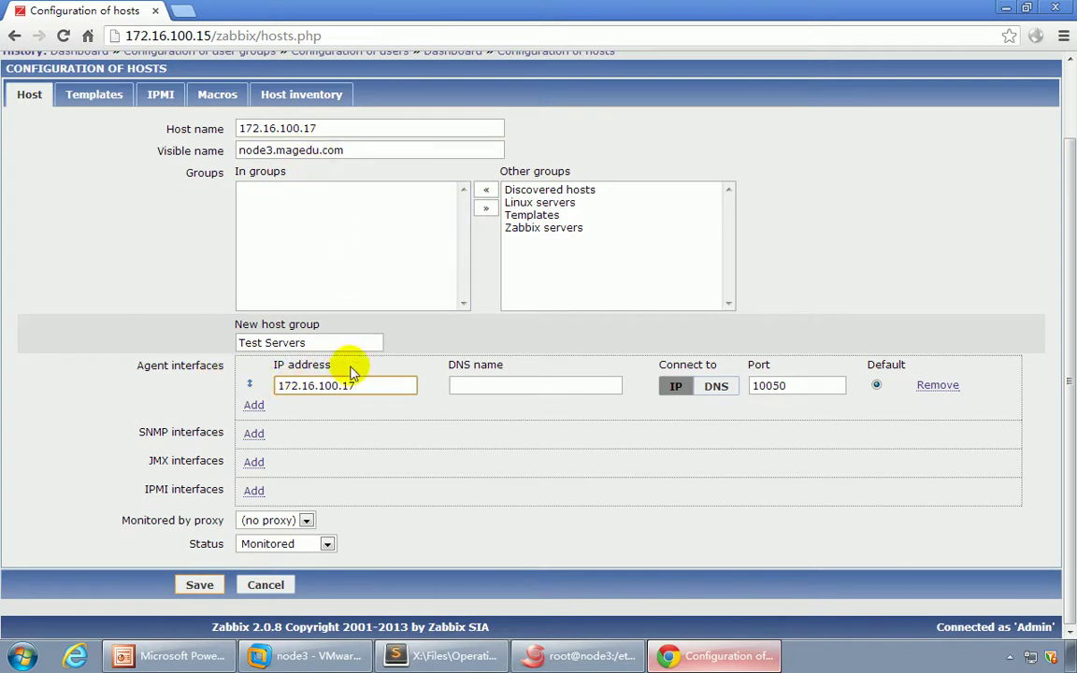
left_click_drag(413, 385, 250, 385)
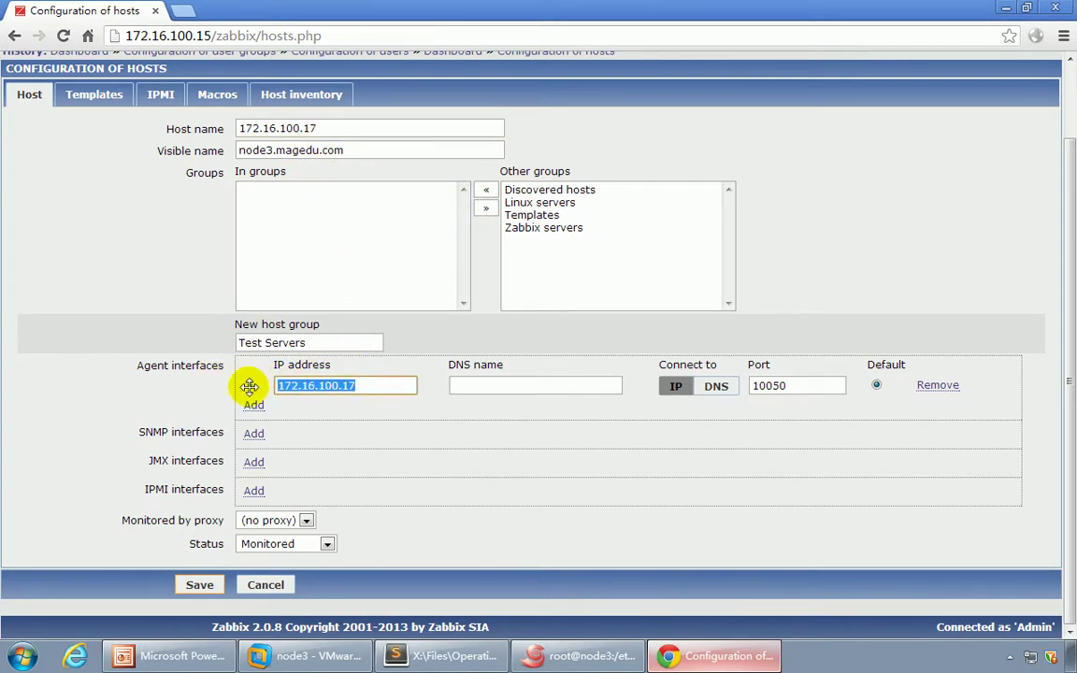
left_click(480, 383)
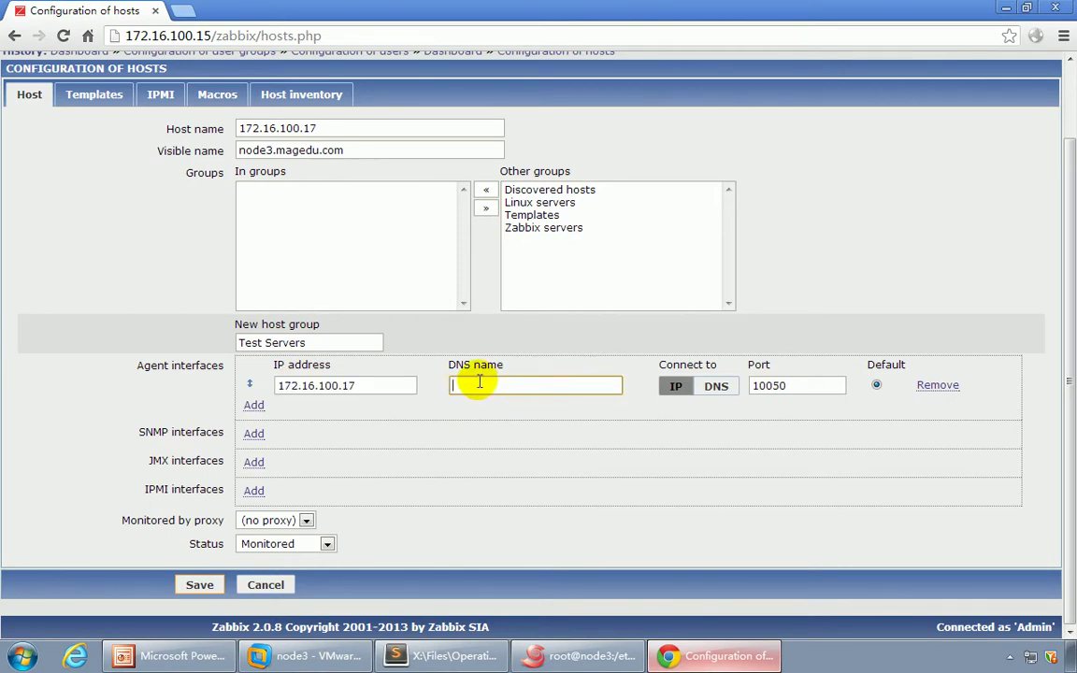
left_click(469, 385)
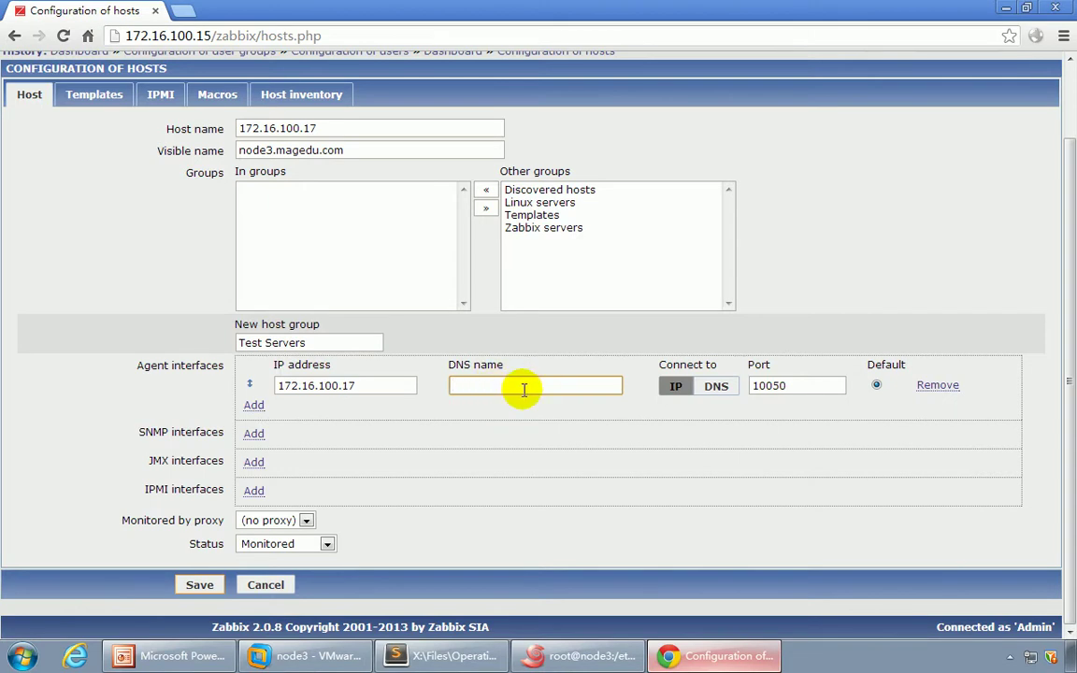
- Try switching the agent interface's connection method to DNS and back to IP, and check its port
left_click(708, 389)
left_click(676, 391)
left_click(706, 391)
left_click(672, 390)
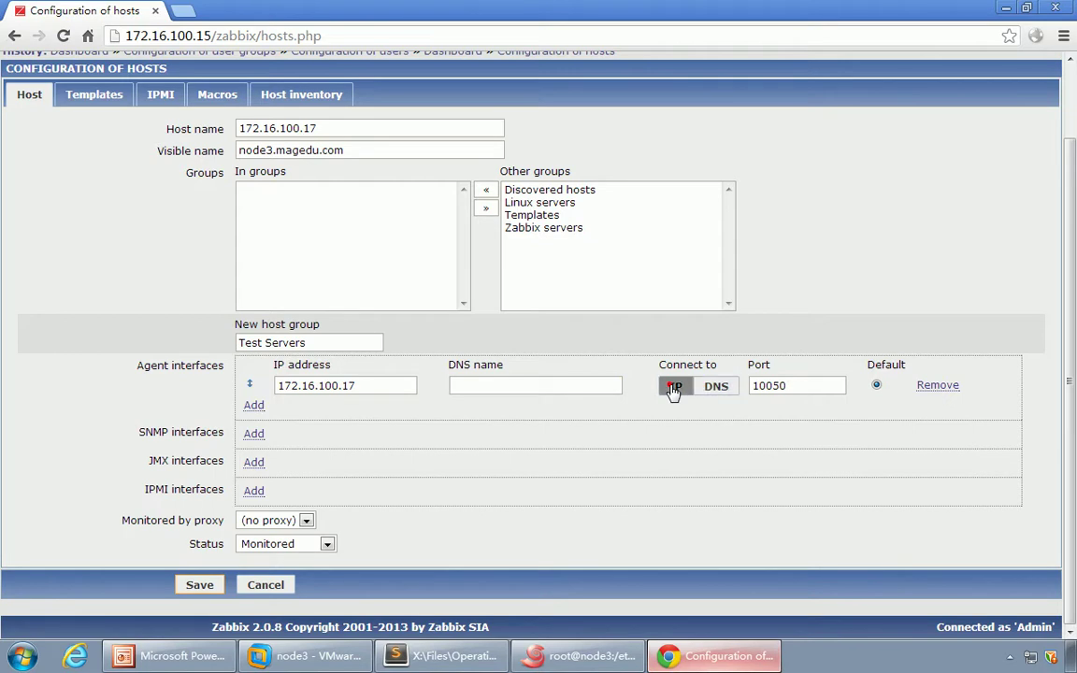
left_click(715, 386)
left_click(675, 386)
left_click(797, 387)
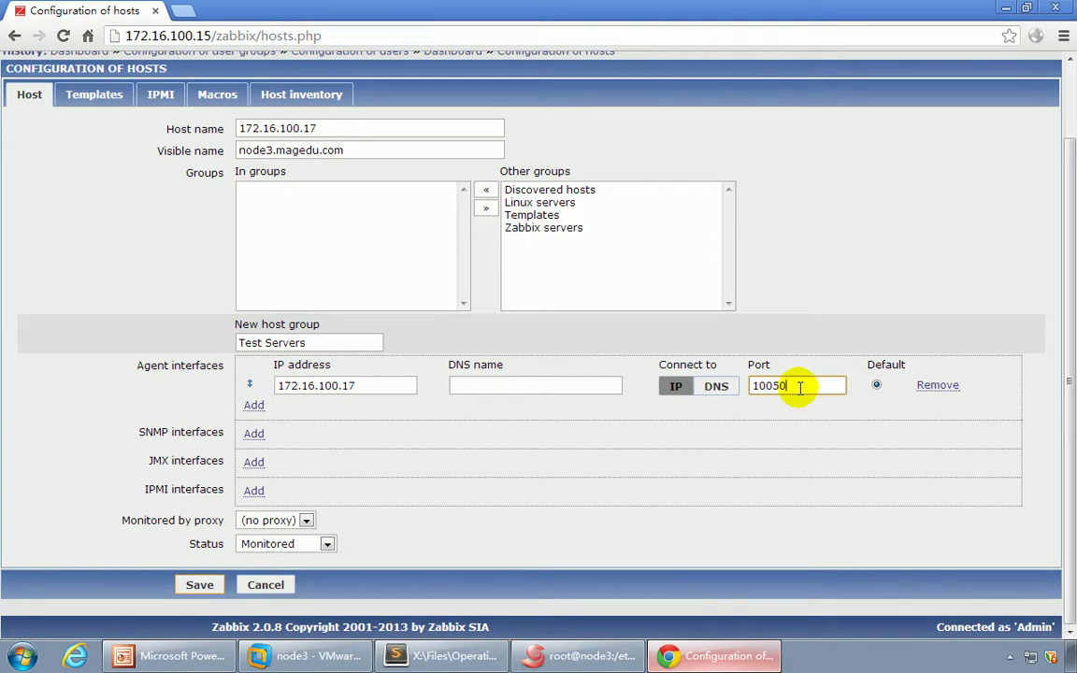
- Review the agent, SNMP, JMX and IPMI interface sections and the proxy setting of the new host
left_click(140, 367)
left_click_drag(140, 366, 207, 364)
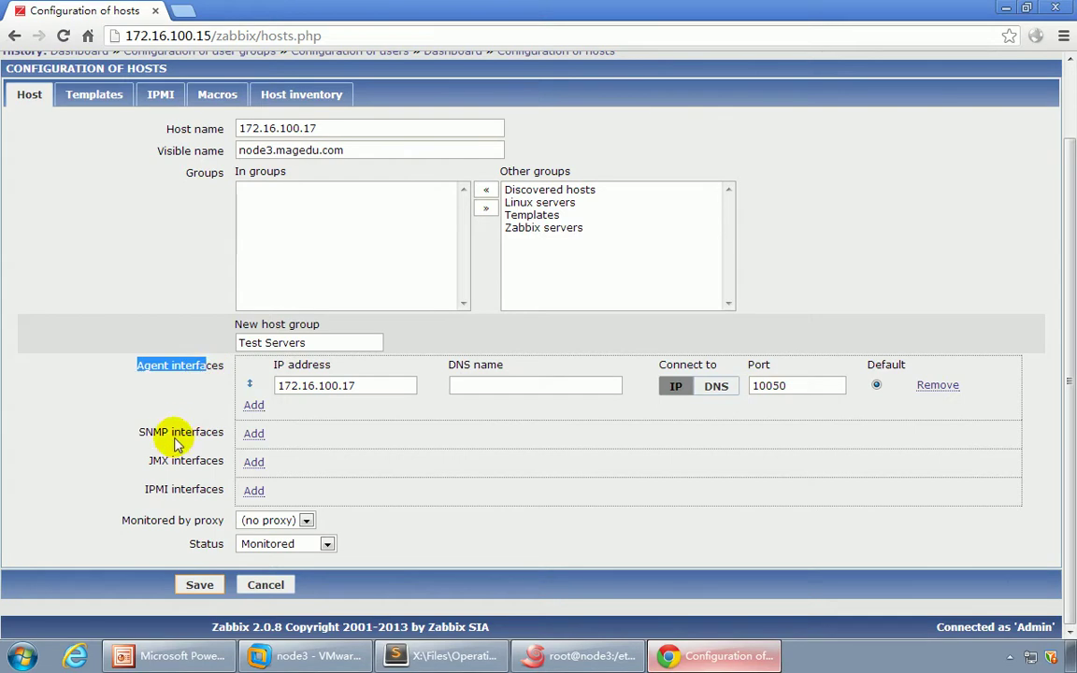
left_click(177, 437)
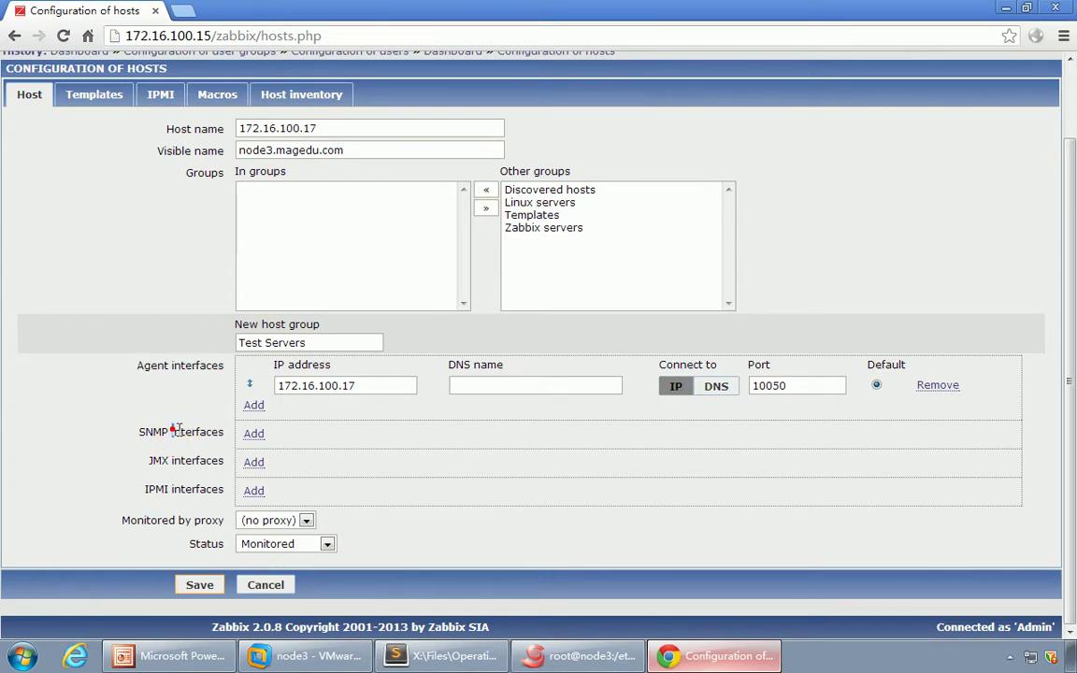
left_click_drag(161, 459, 207, 488)
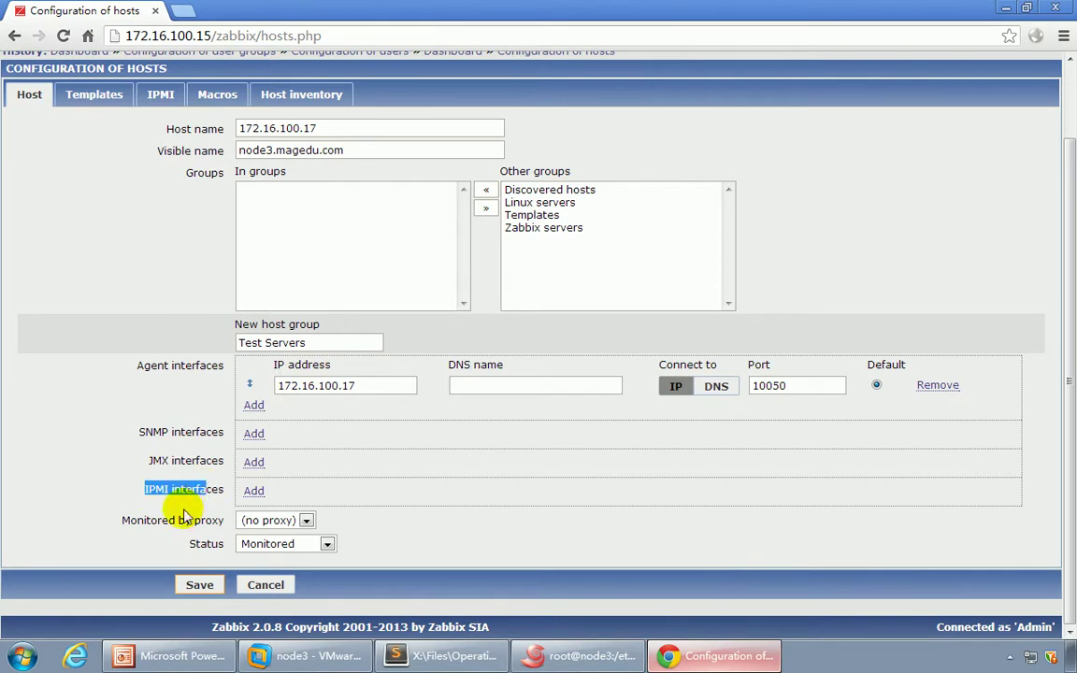
left_click(132, 519)
left_click_drag(132, 520, 327, 526)
left_click(307, 521)
left_click(308, 522)
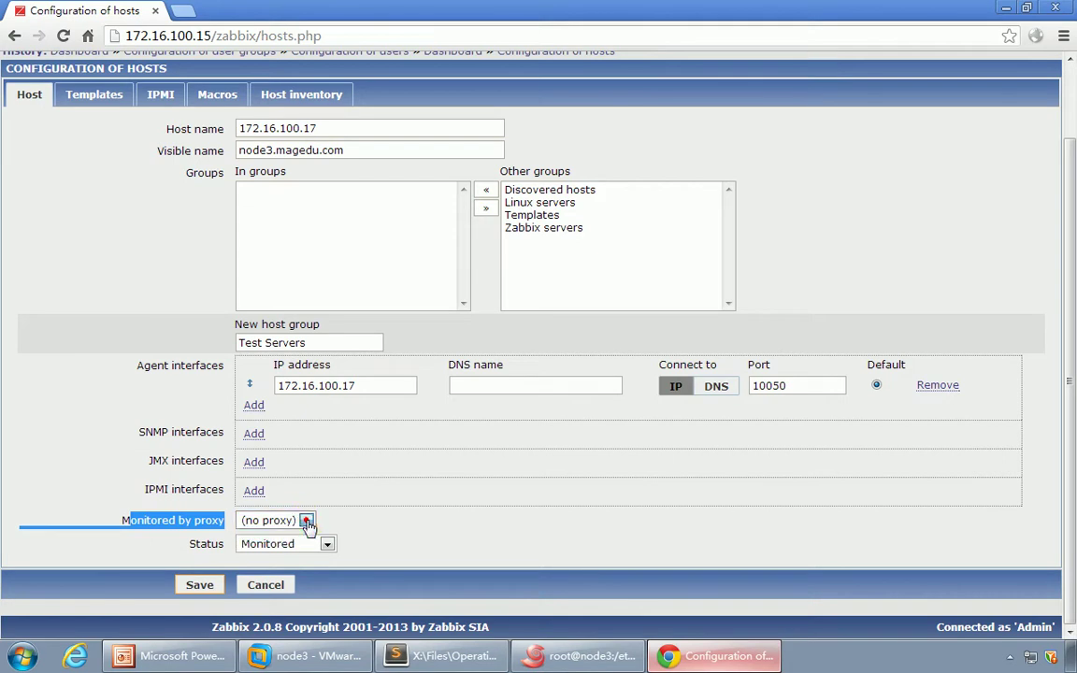
left_click(389, 514)
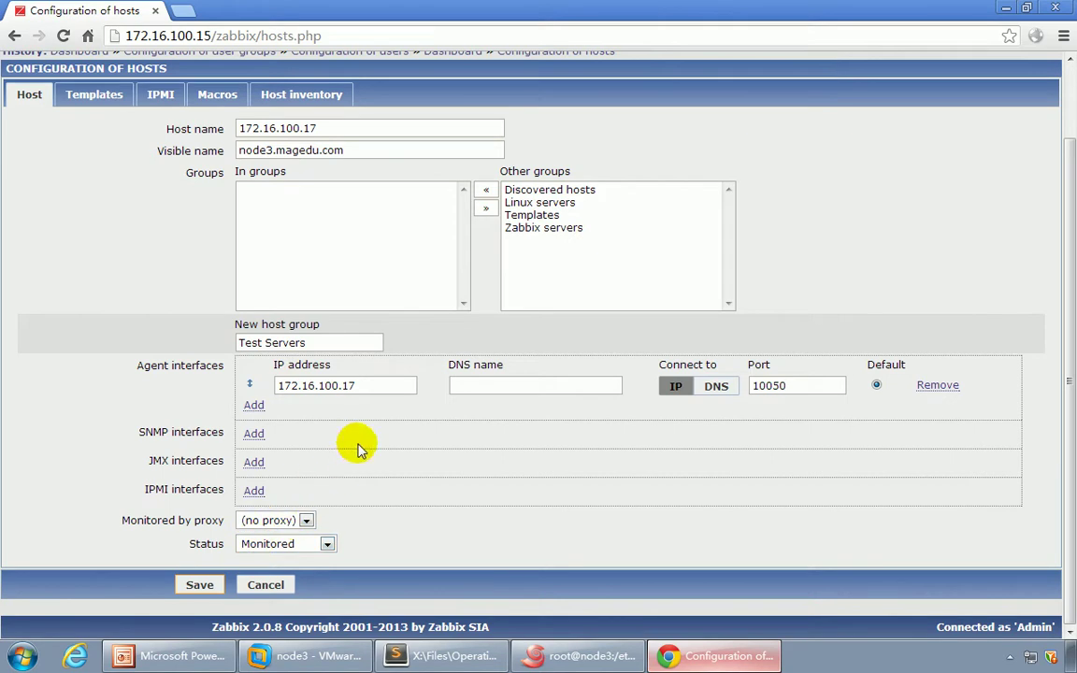
left_click_drag(133, 366, 172, 365)
left_click(108, 408)
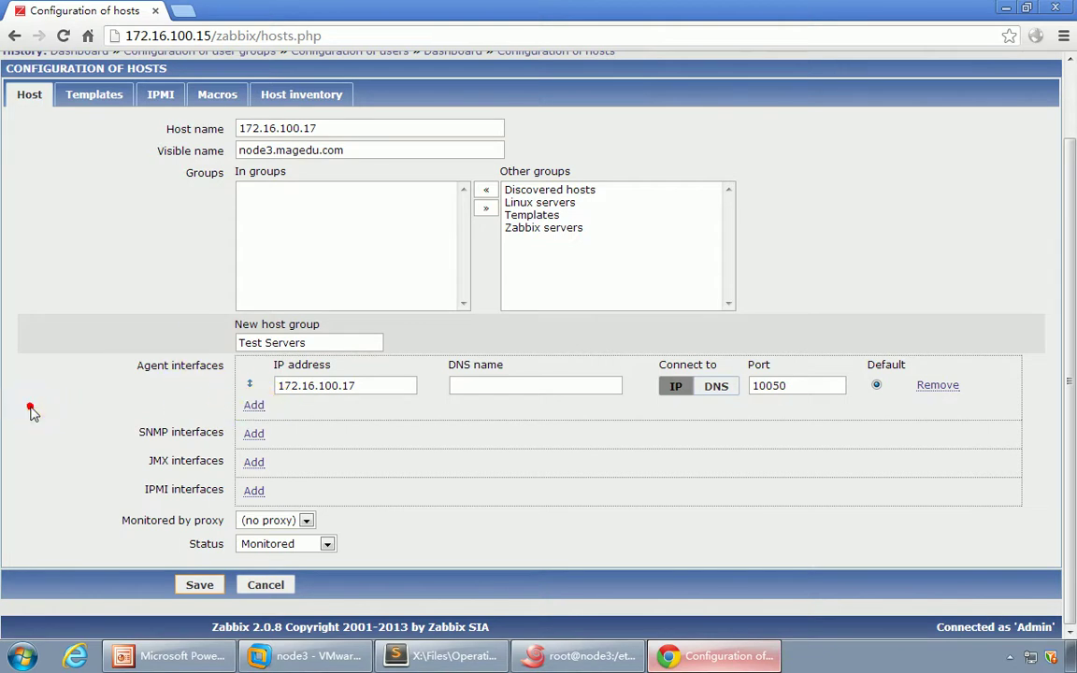
- Save the new host and open the monitoring dashboard
left_click(196, 589)
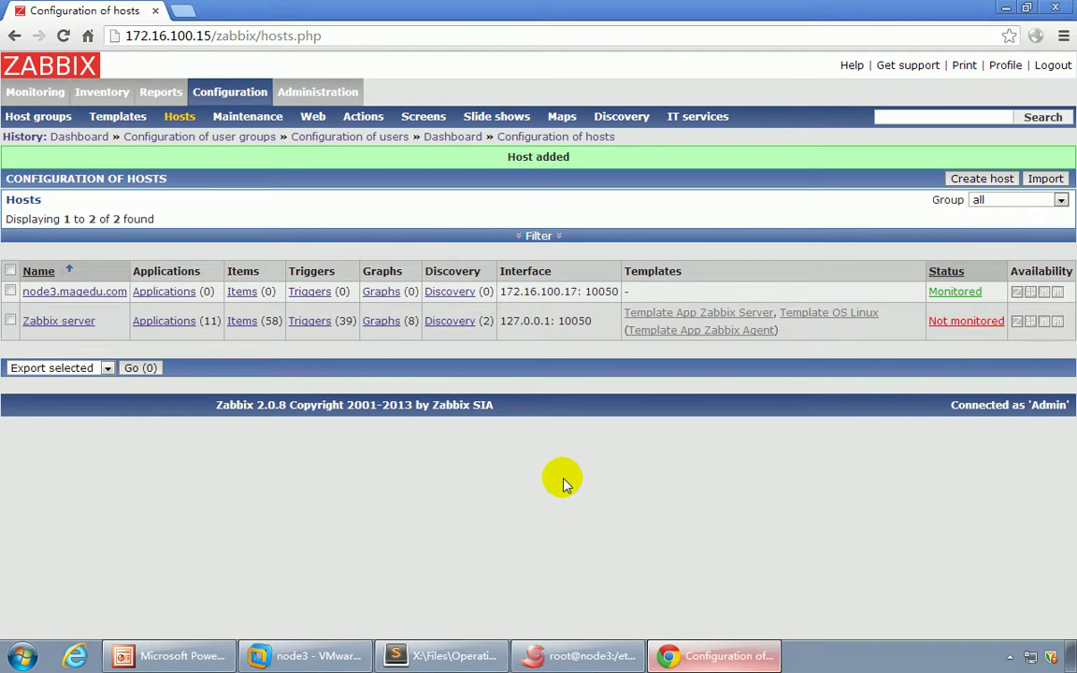
mouse_move(31, 91)
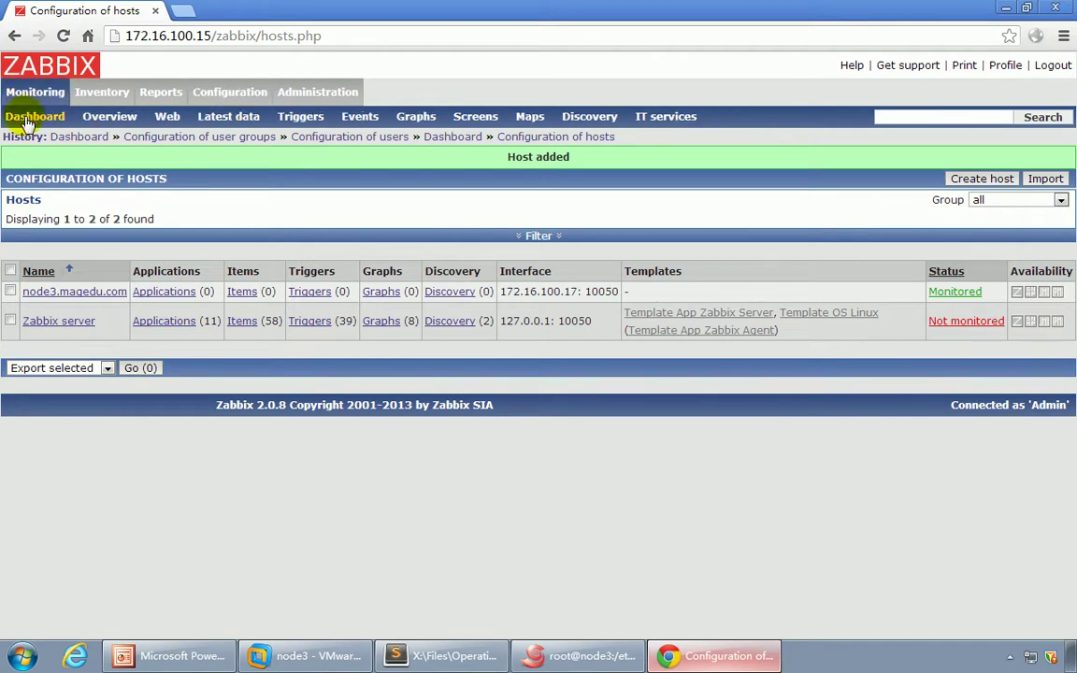
left_click(27, 119)
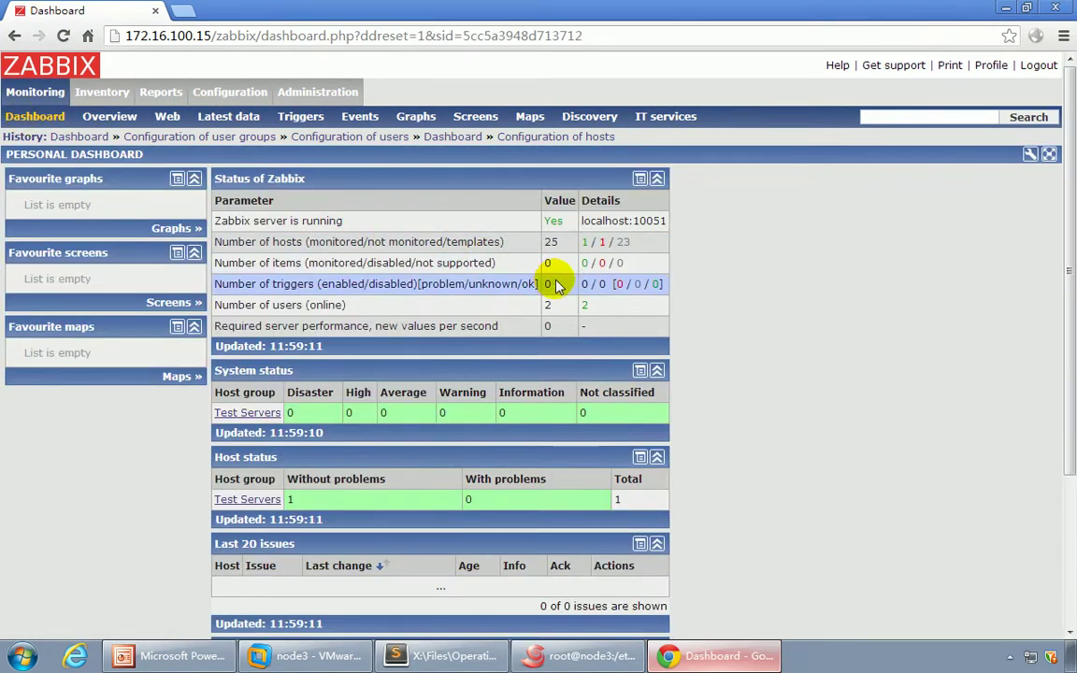
- Examine the dashboard's host counts and the status of the Test Servers host group
double_click(602, 241)
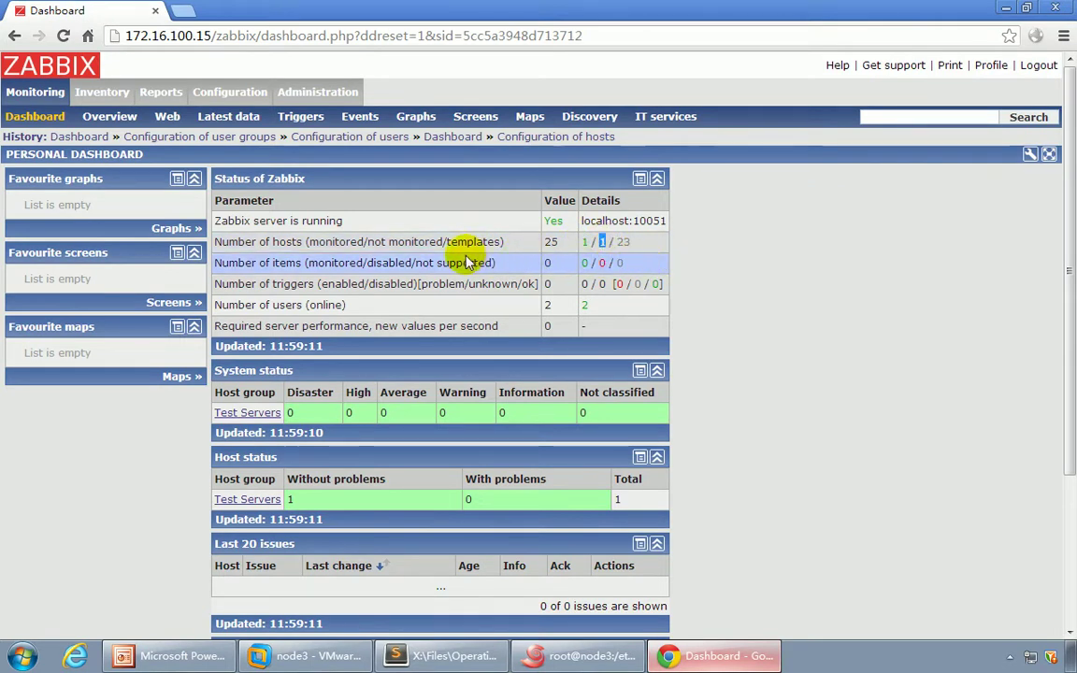
left_click(631, 241)
left_click_drag(631, 241, 625, 241)
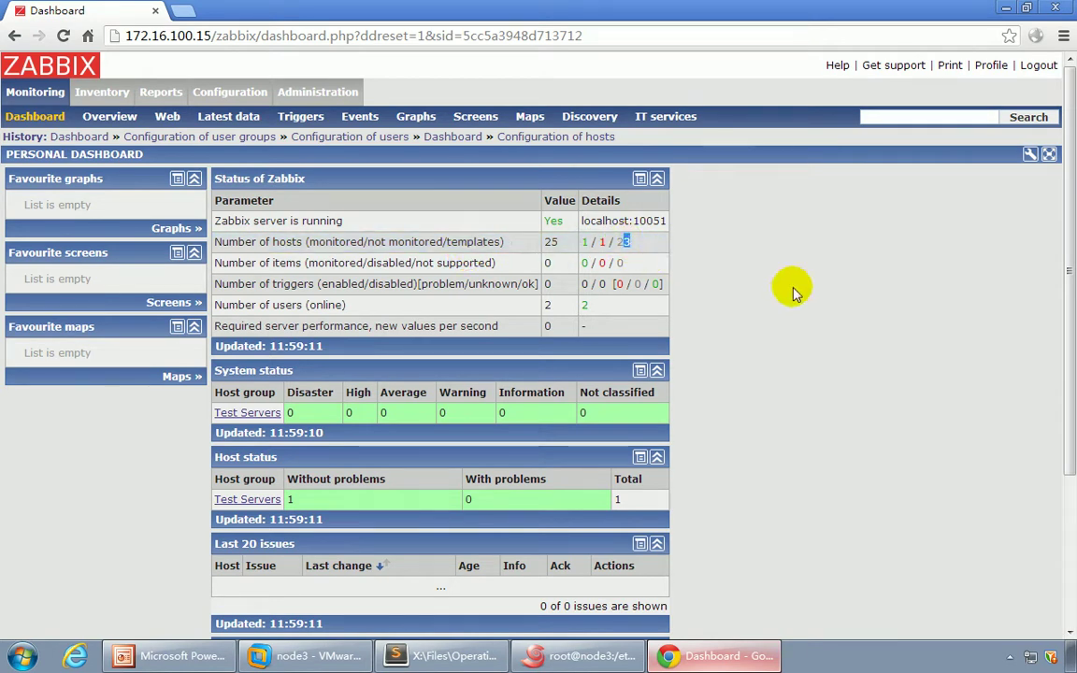
left_click(835, 301)
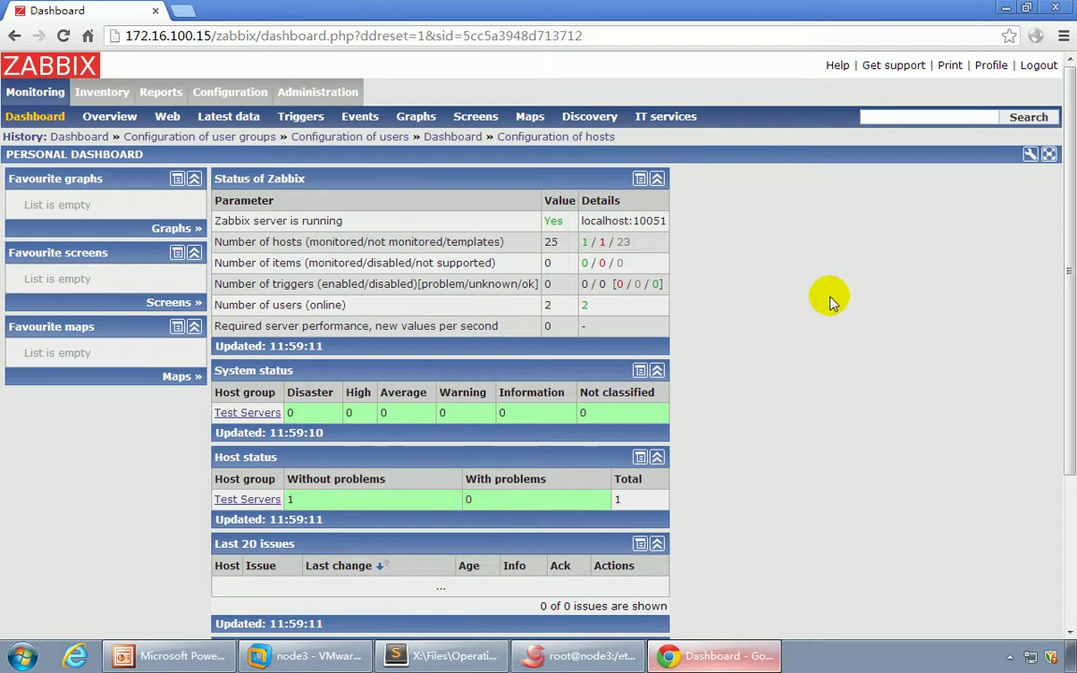
scroll(828, 300, "down", 1)
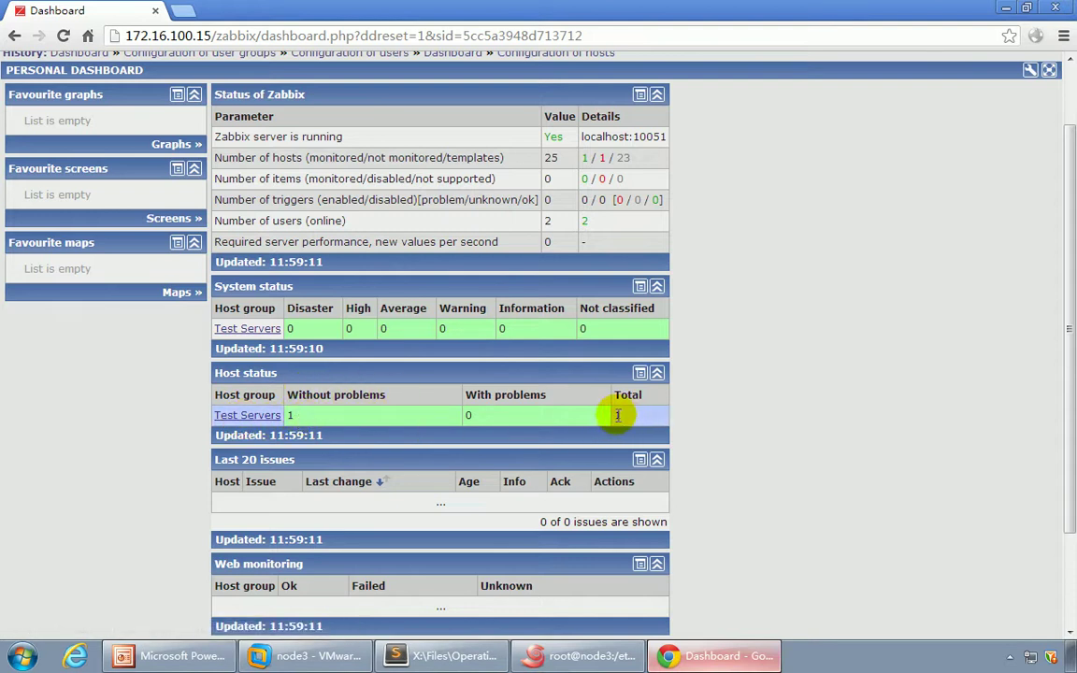
scroll(764, 399, "down", 2)
scroll(764, 399, "up", 3)
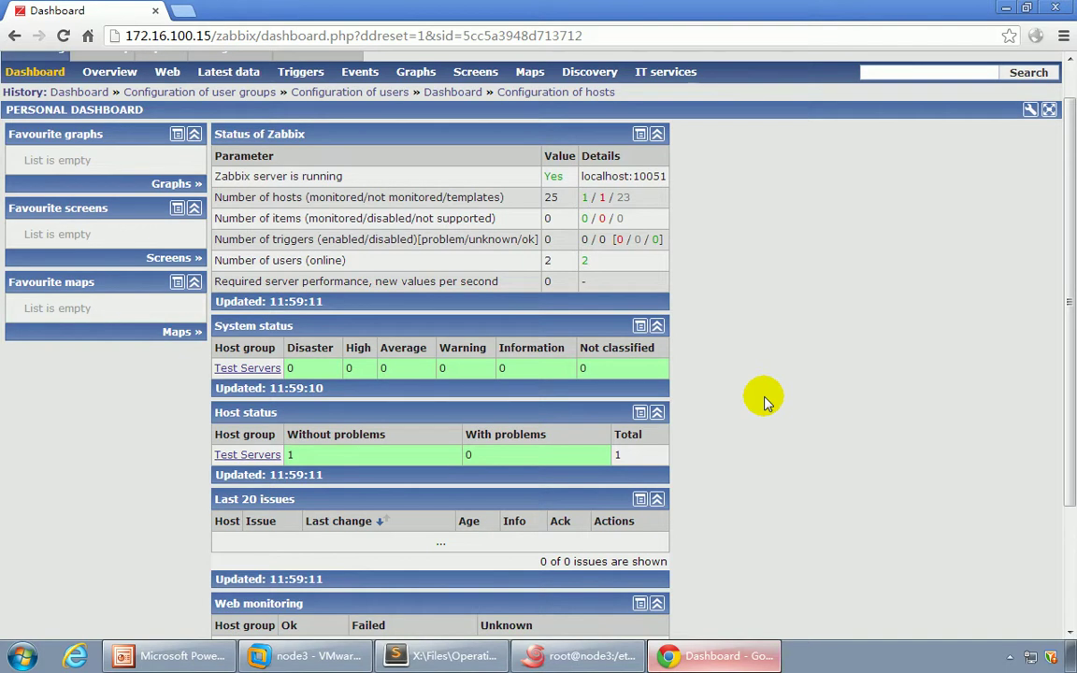
- Return to the list of configured hosts
scroll(763, 400, "up", 1)
mouse_move(221, 95)
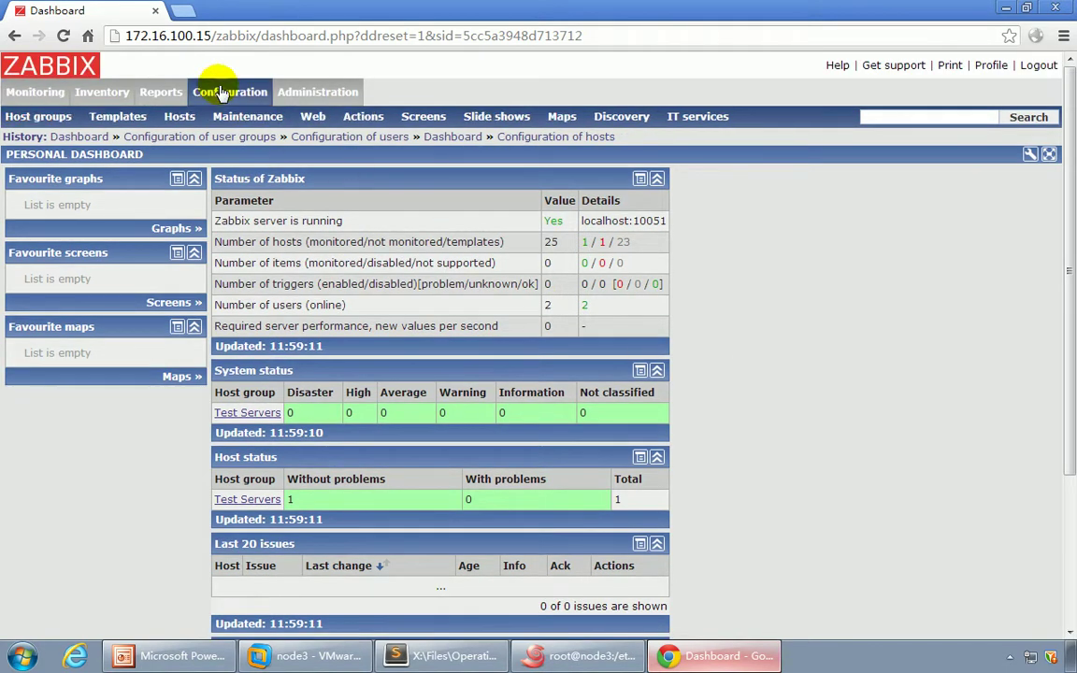
left_click(181, 119)
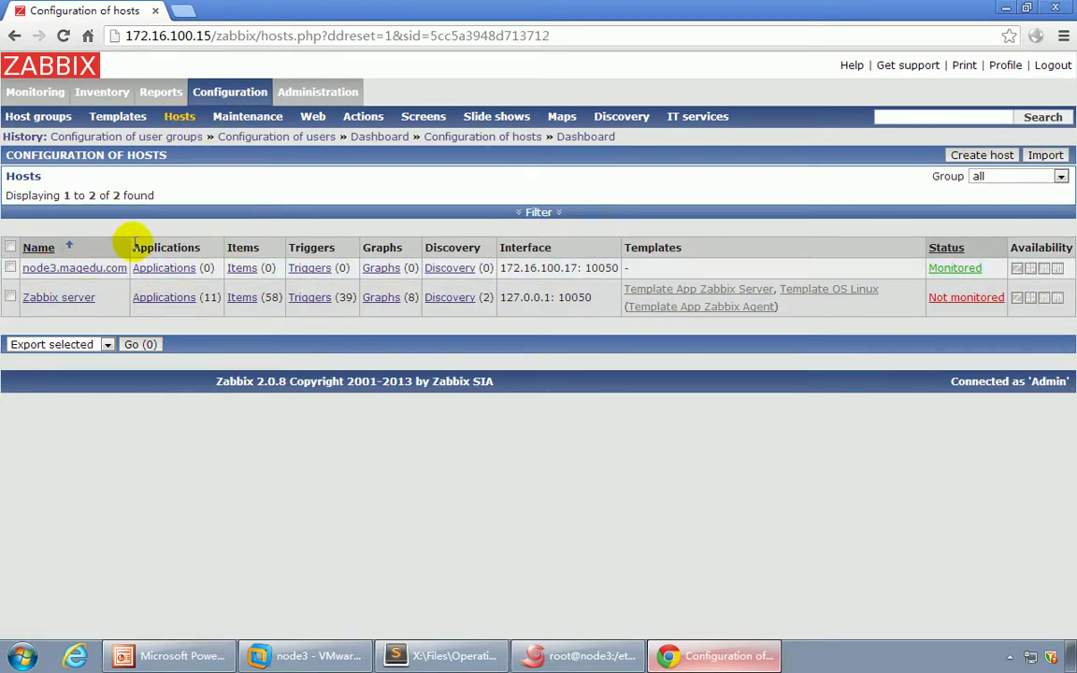
- Examine the applications, items, triggers, graphs and discovery columns of the hosts list for node3.magedu.com
left_click_drag(132, 247, 290, 245)
left_click(290, 245)
left_click_drag(362, 247, 543, 247)
left_click(426, 248)
left_click(645, 261)
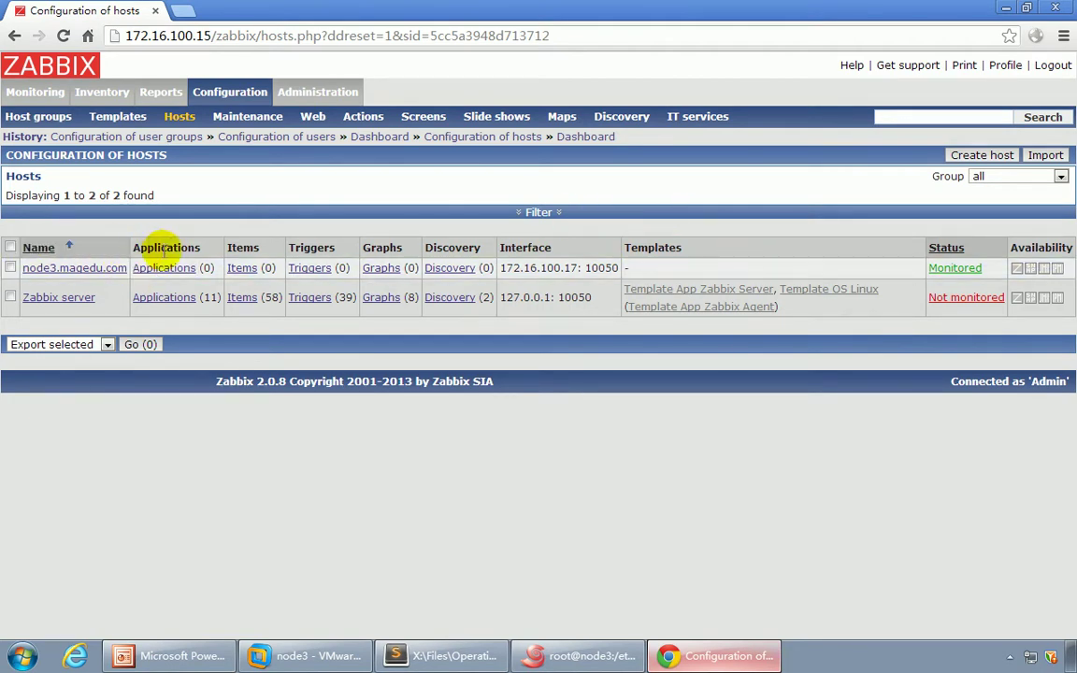
left_click_drag(226, 246, 249, 258)
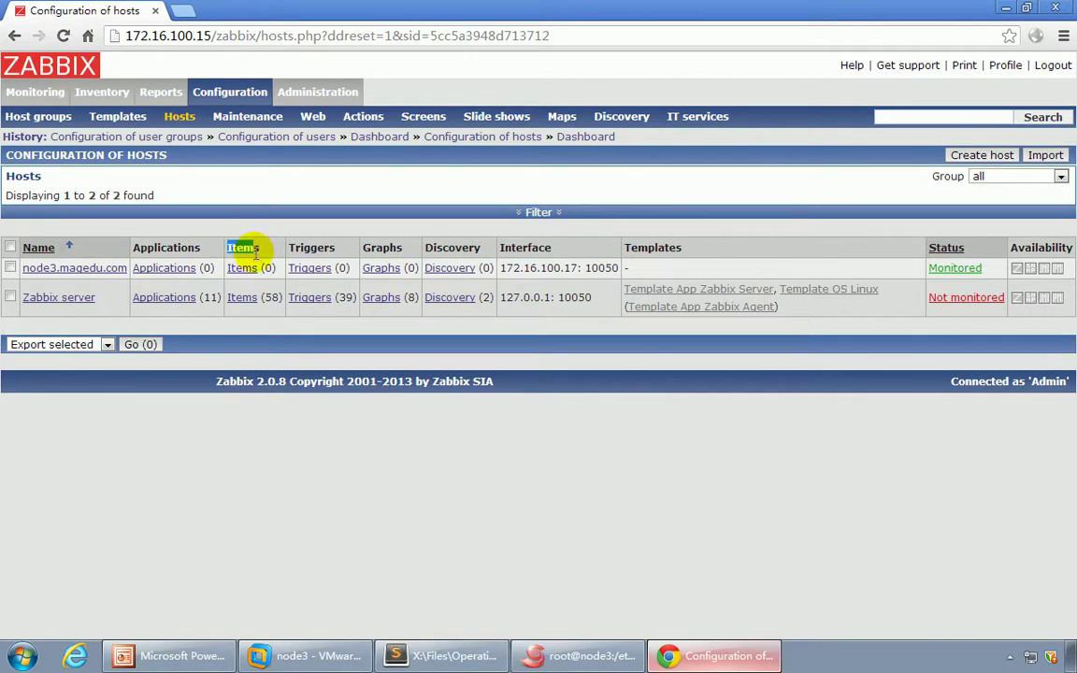
left_click(268, 268)
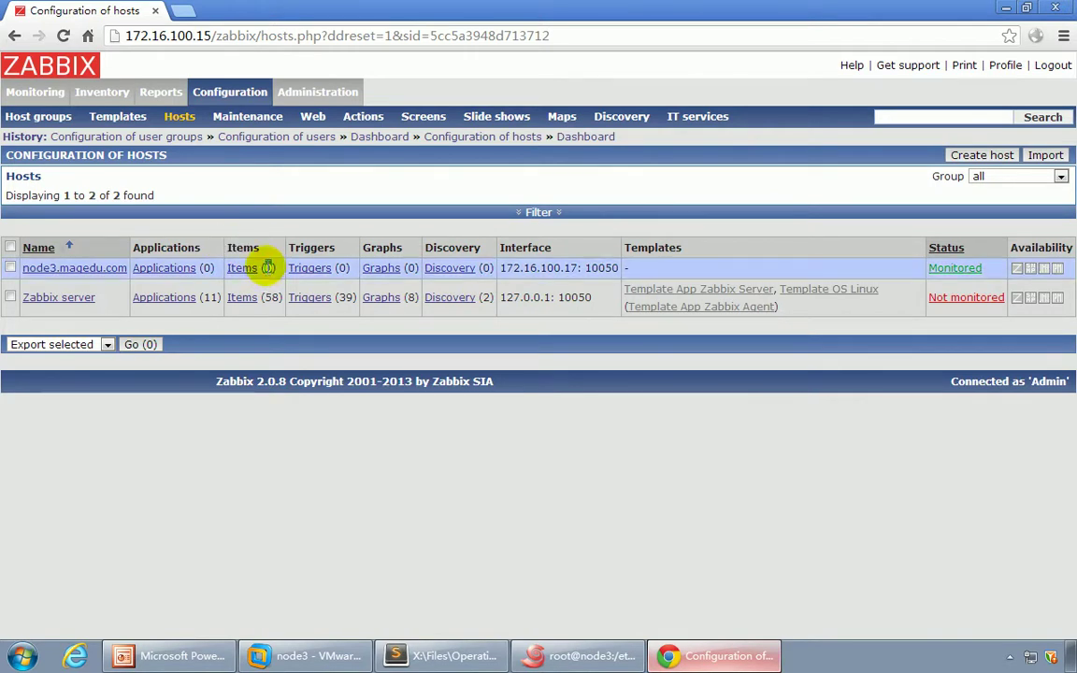
left_click(269, 268)
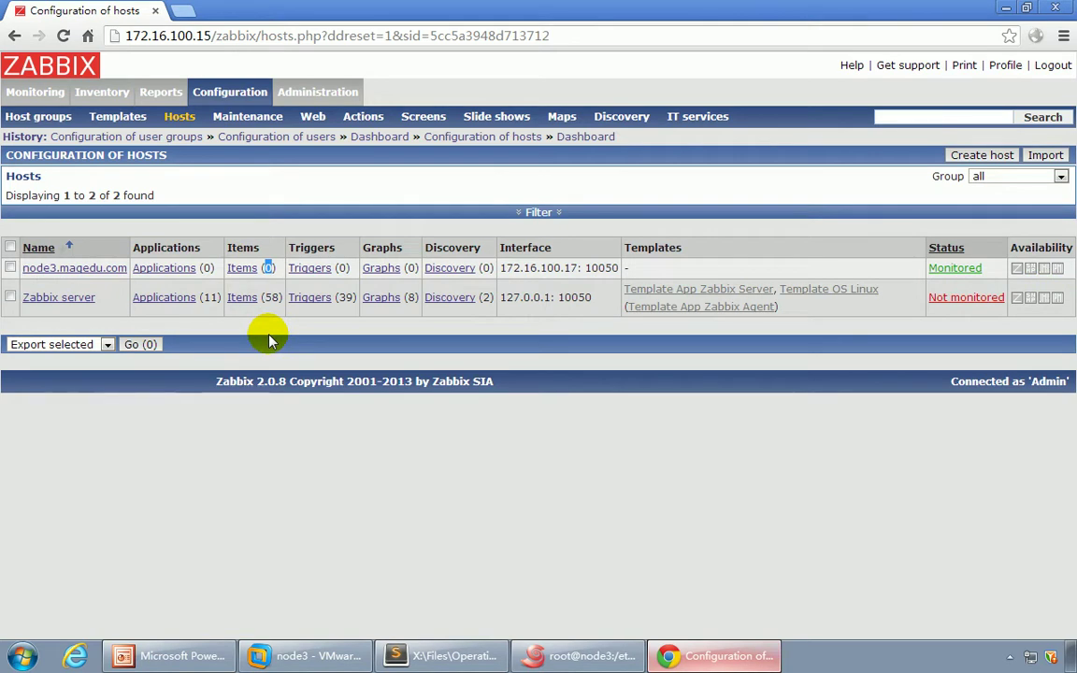
left_click(272, 247)
left_click_drag(270, 248, 228, 245)
left_click(266, 214)
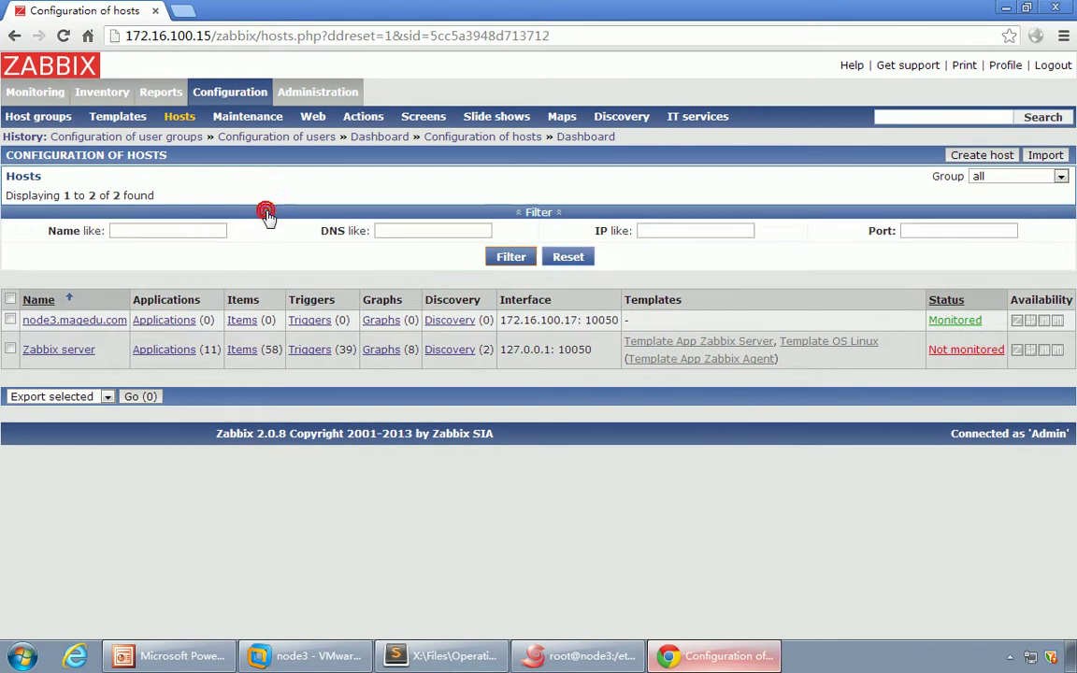
left_click(266, 214)
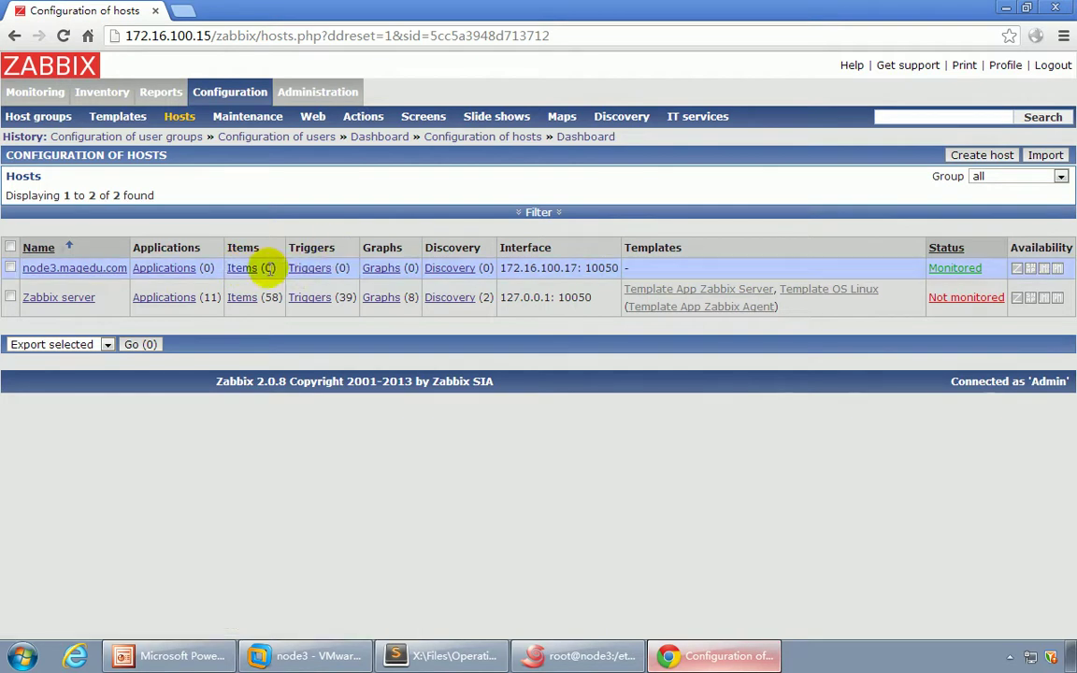
left_click_drag(258, 249, 231, 232)
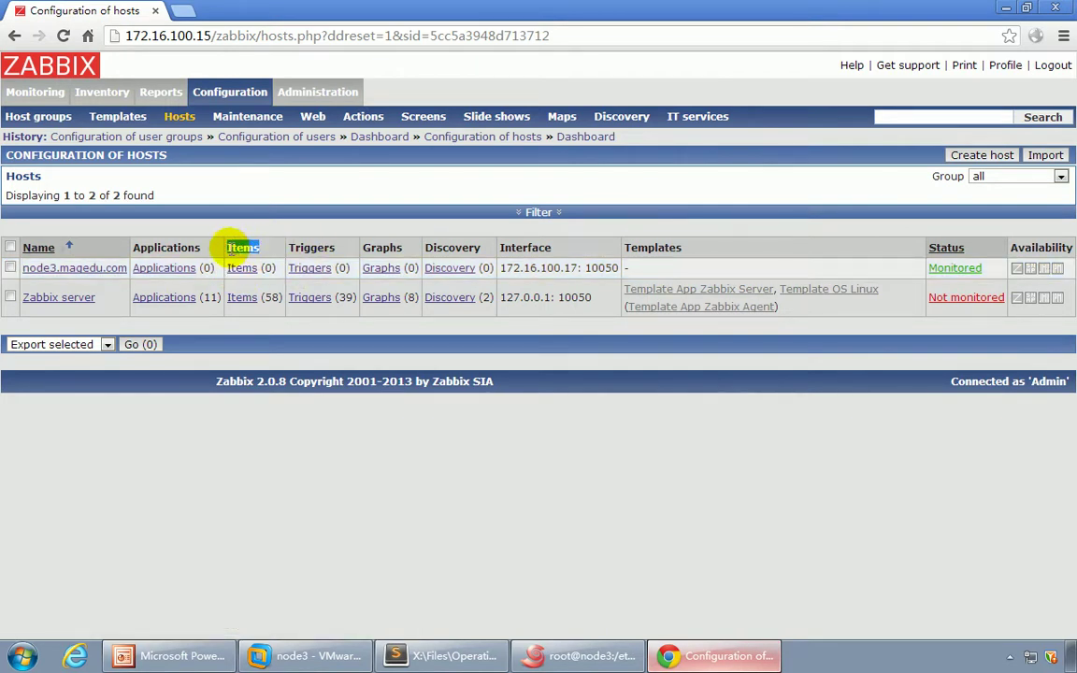
left_click_drag(333, 247, 282, 245)
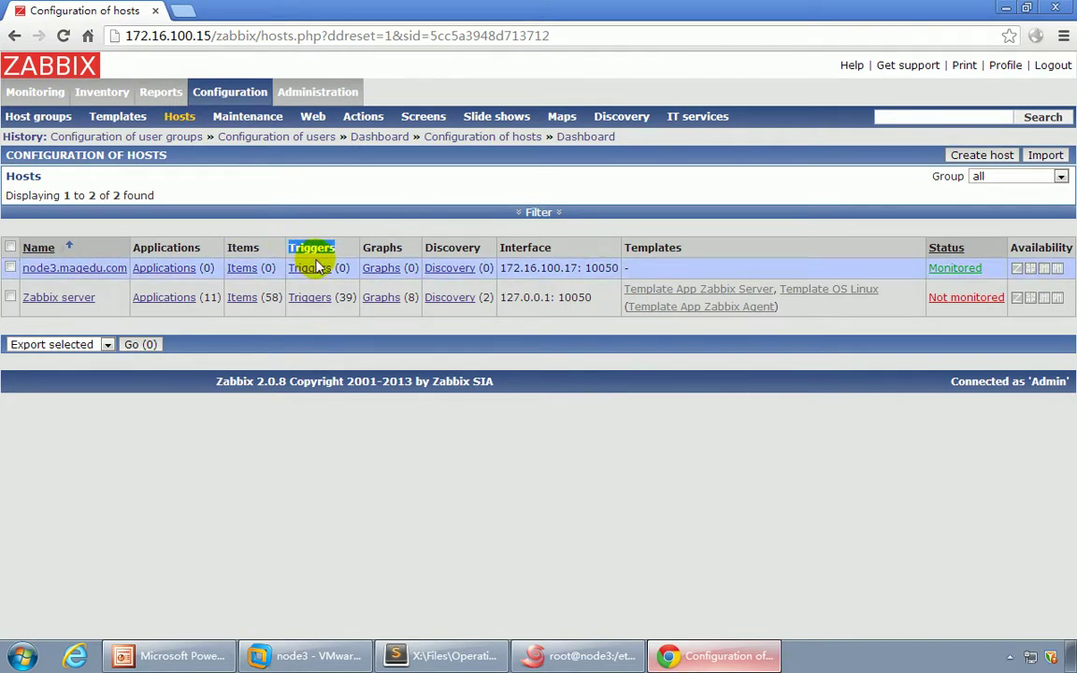
left_click(339, 235)
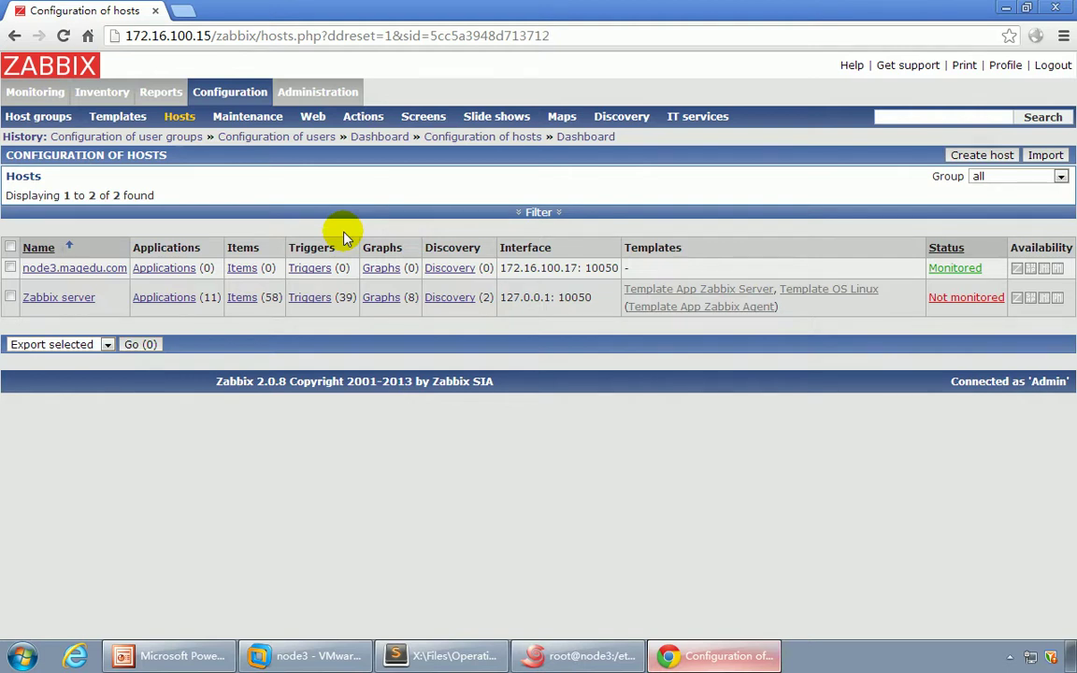
- Open the items of node3.magedu.com and open the form for creating a new item
left_click(242, 268)
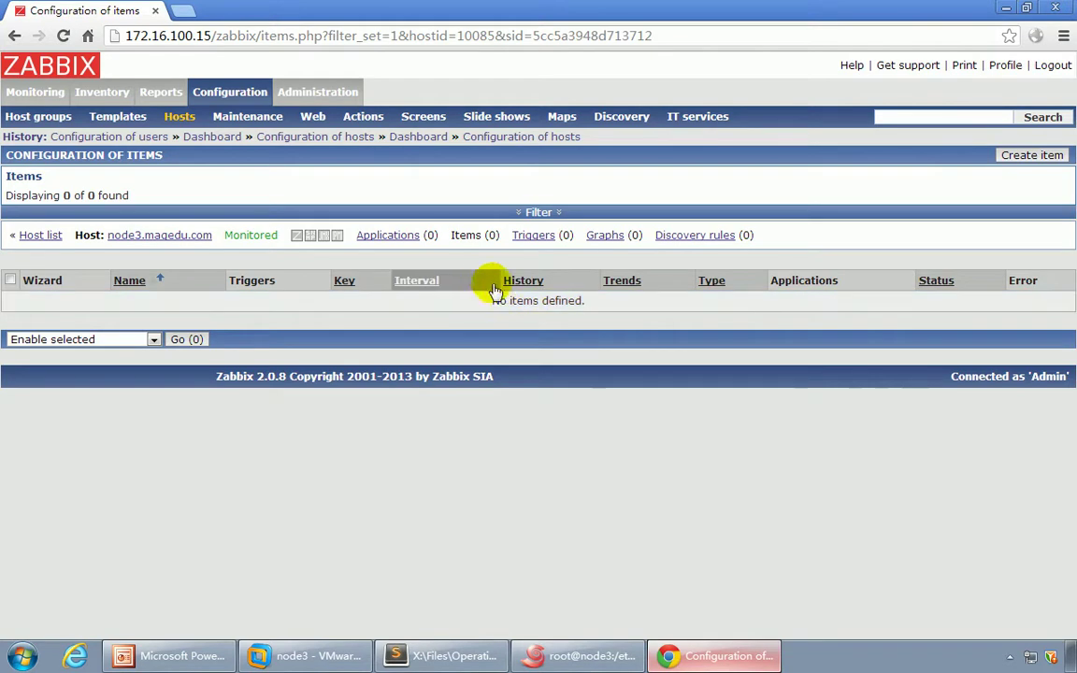
left_click(1046, 157)
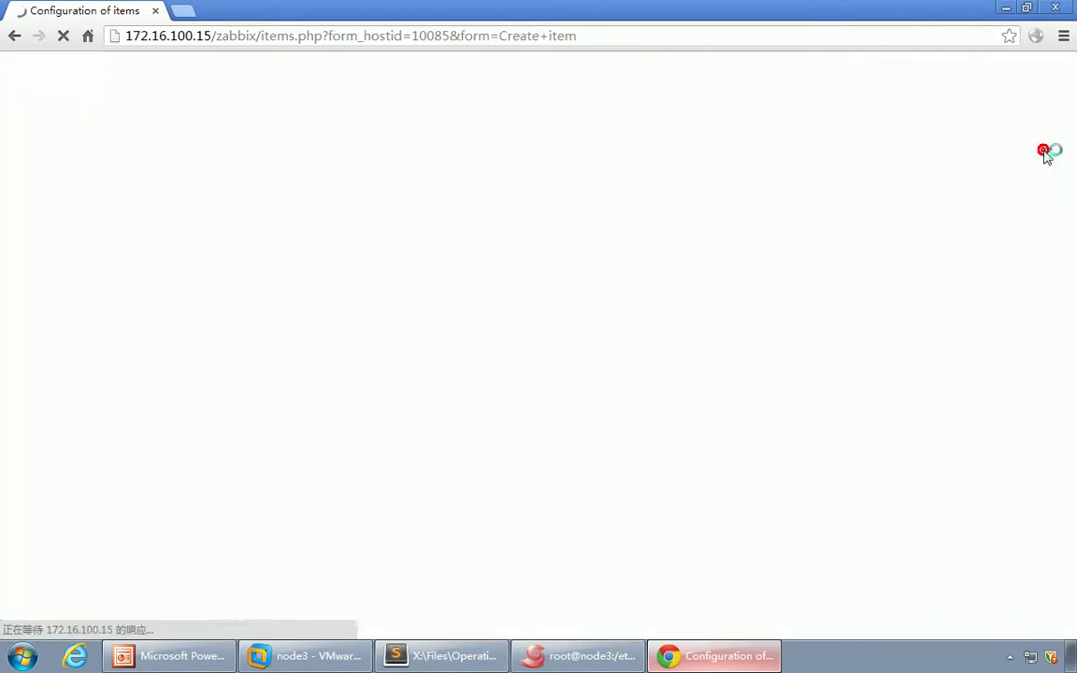